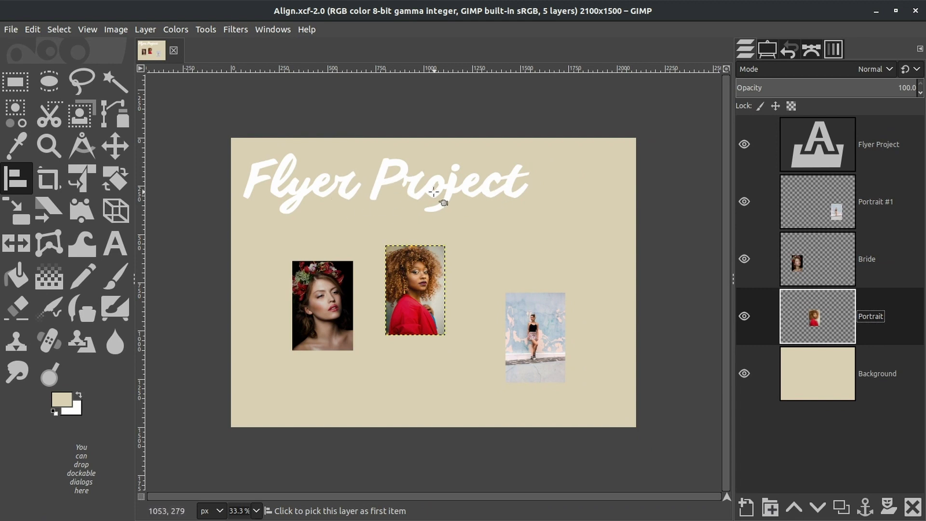
# Make the Flyer Project text layer active and center the text horizontally on the canvas, with alignment relative to First item.
pyautogui.click(872, 164)
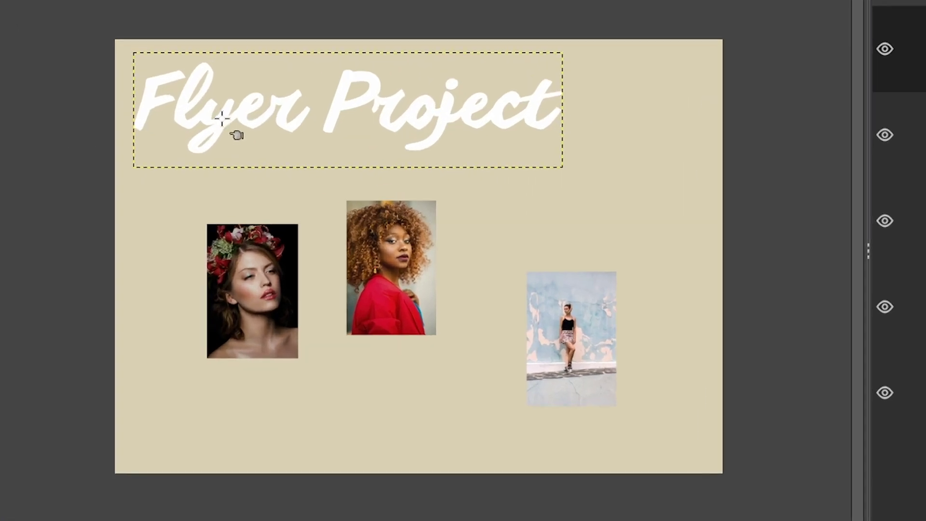
pyautogui.click(445, 115)
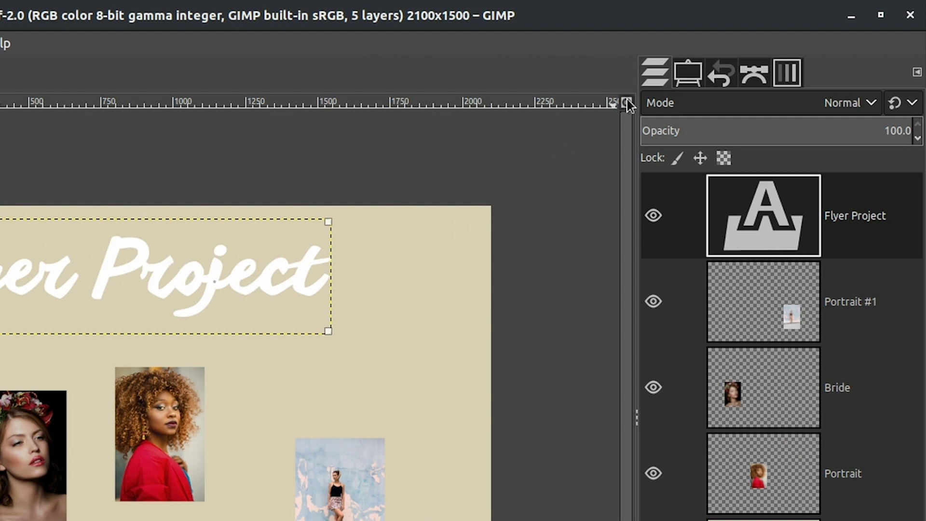
pyautogui.click(682, 77)
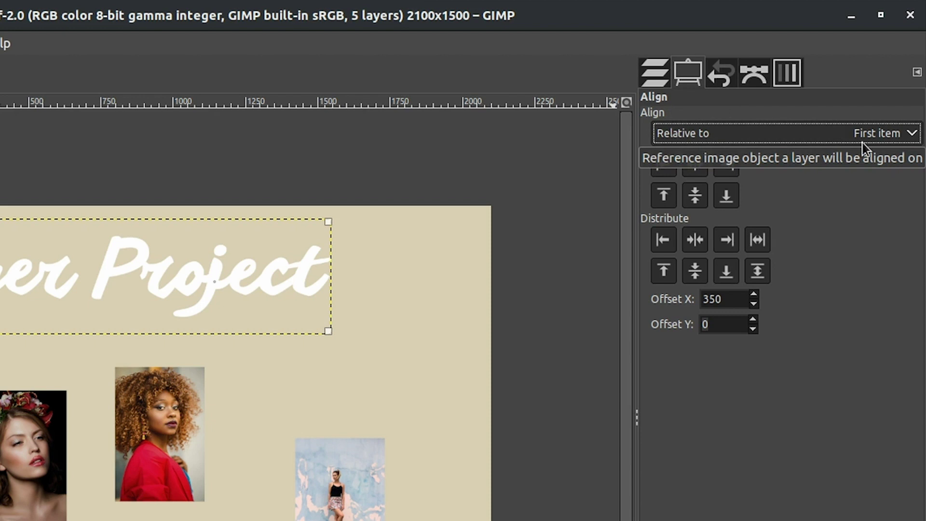
pyautogui.click(733, 133)
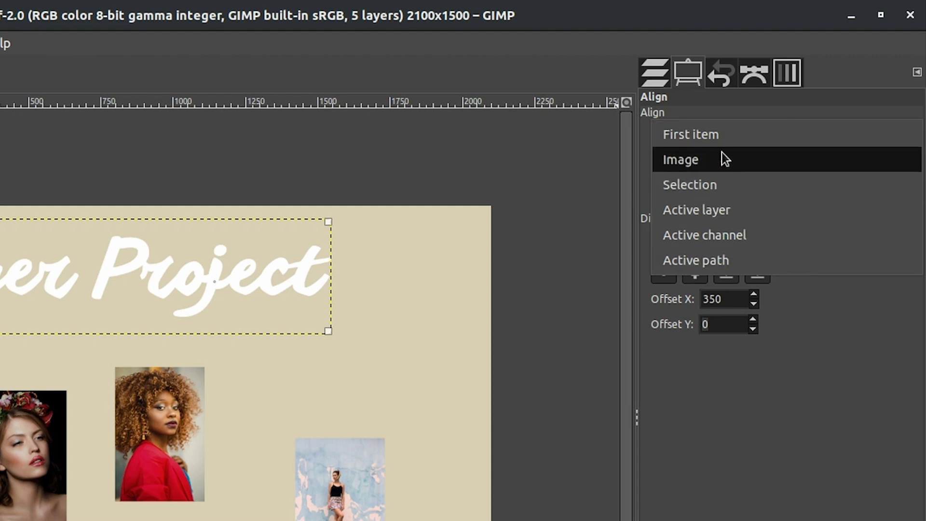
pyautogui.click(722, 137)
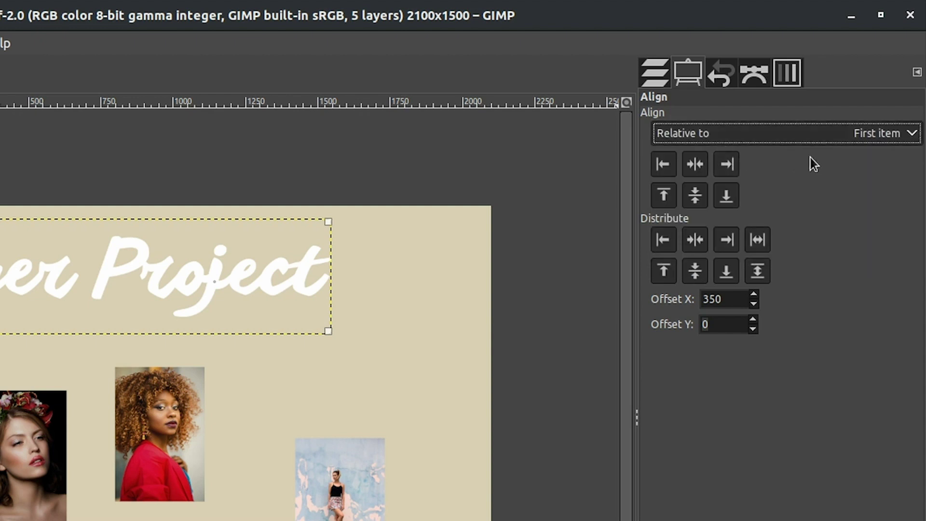
pyautogui.click(701, 165)
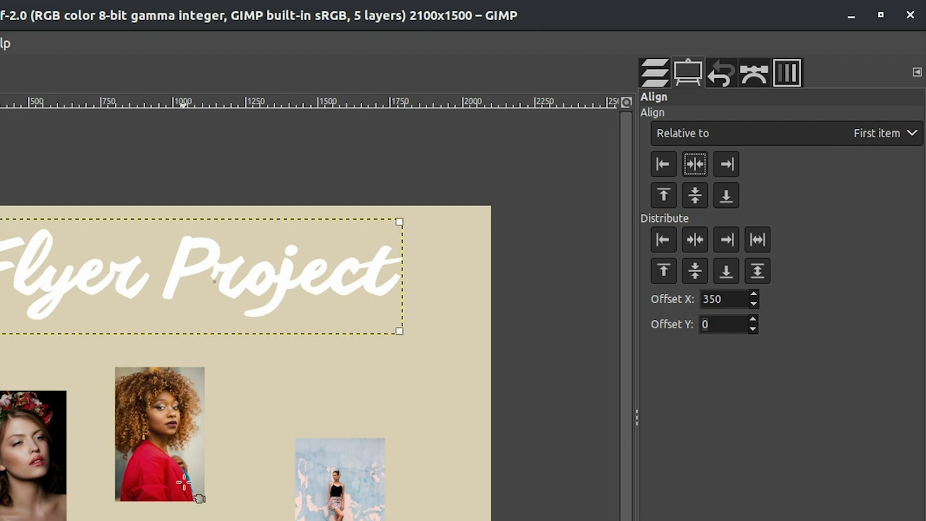
pyautogui.click(654, 77)
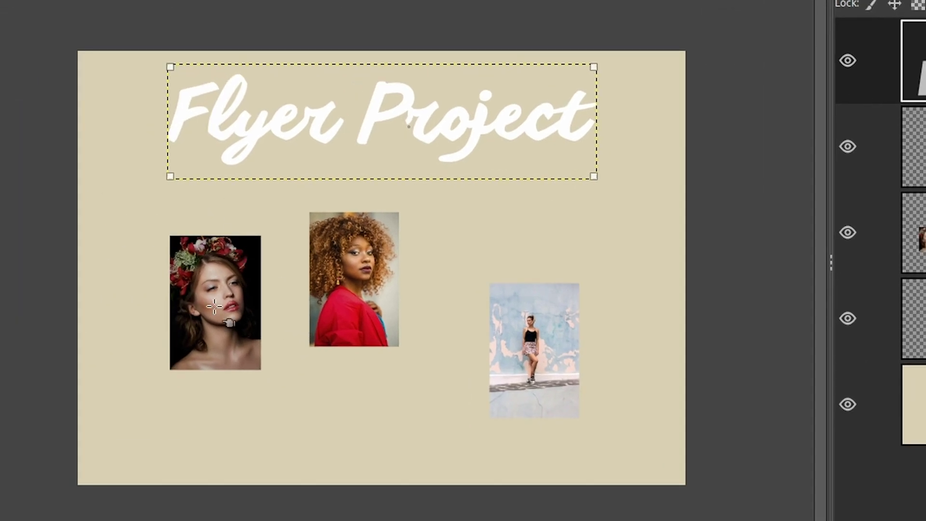
# Pick the Bride, Portrait and Portrait #1 photos one at a time as single alignment targets.
pyautogui.click(214, 304)
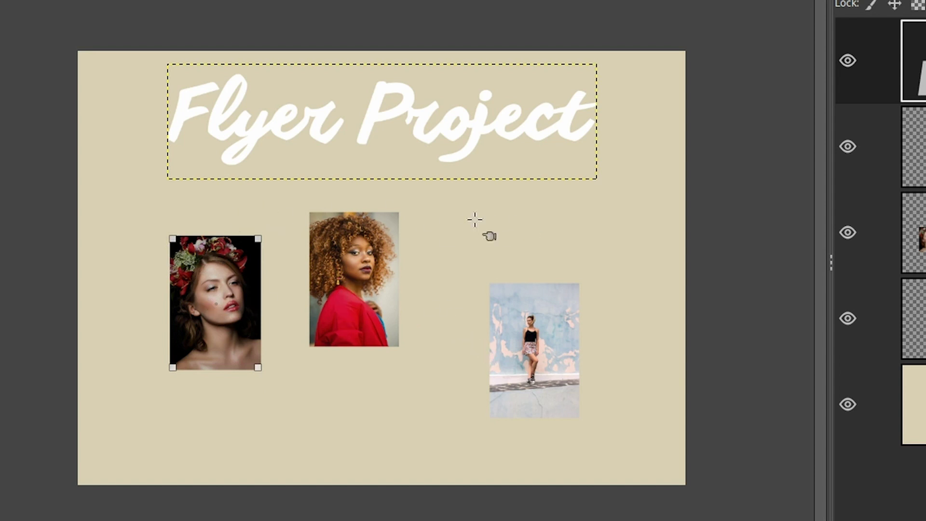
pyautogui.click(357, 268)
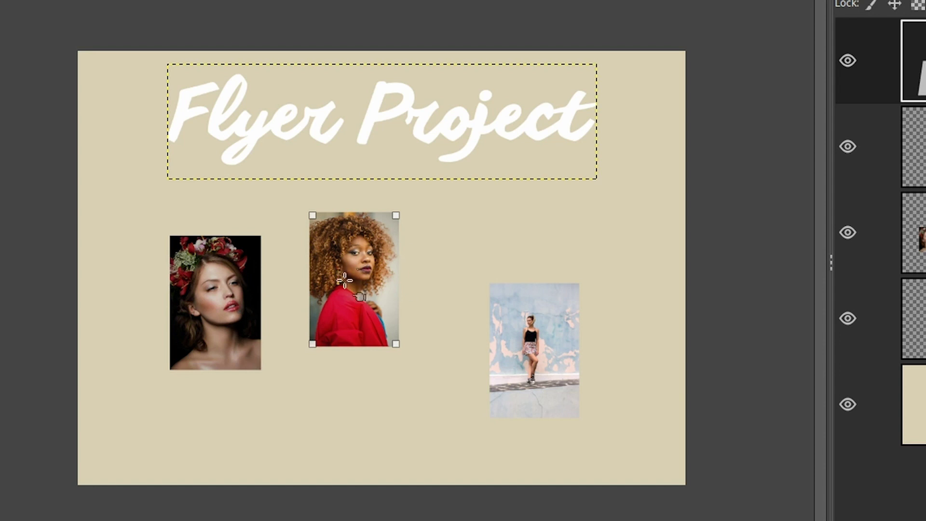
pyautogui.click(525, 328)
pyautogui.click(353, 296)
pyautogui.click(229, 309)
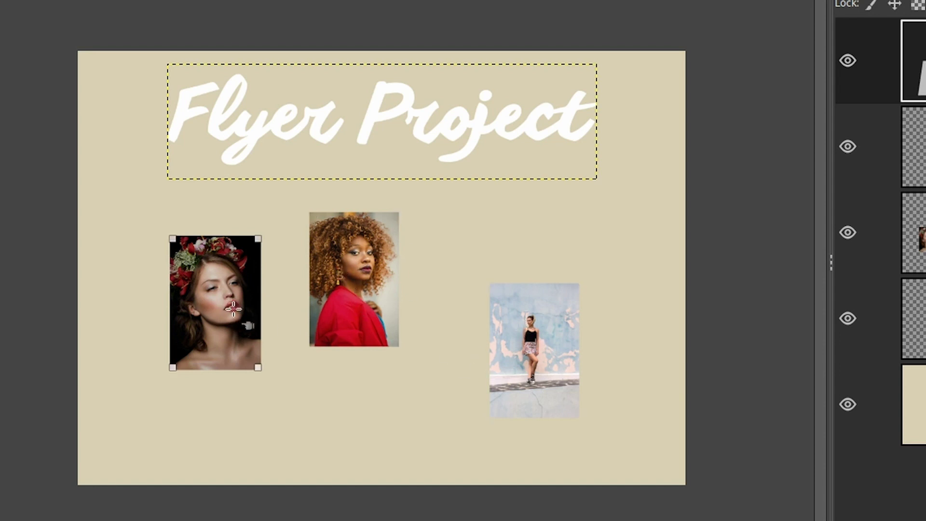
pyautogui.click(359, 306)
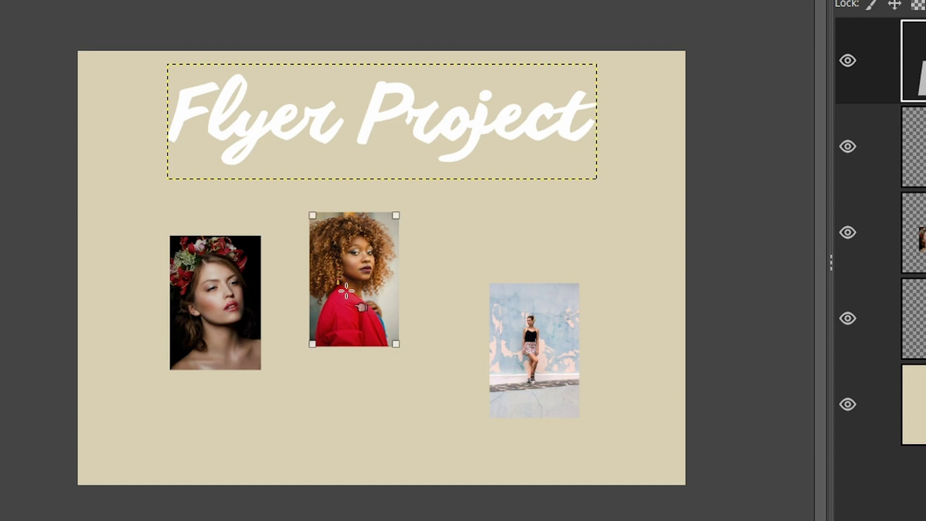
pyautogui.click(514, 323)
pyautogui.click(215, 293)
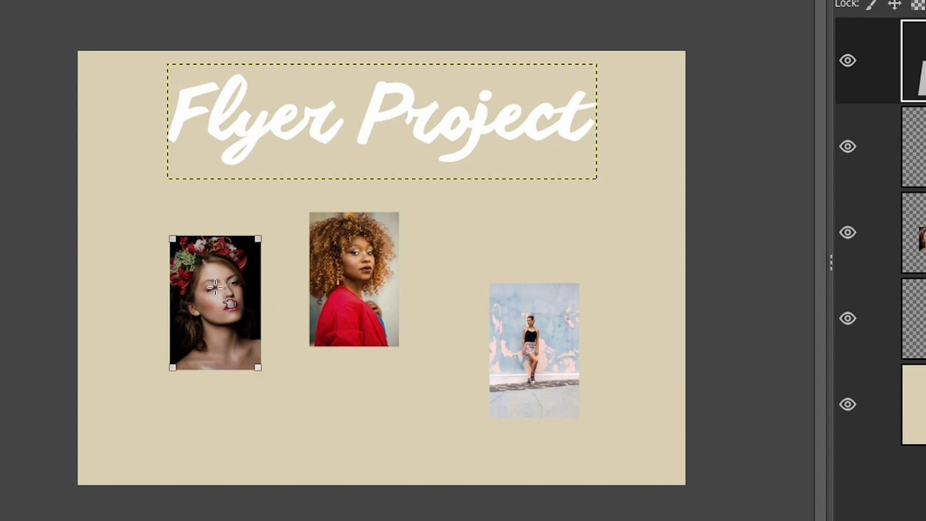
pyautogui.click(343, 270)
pyautogui.click(534, 328)
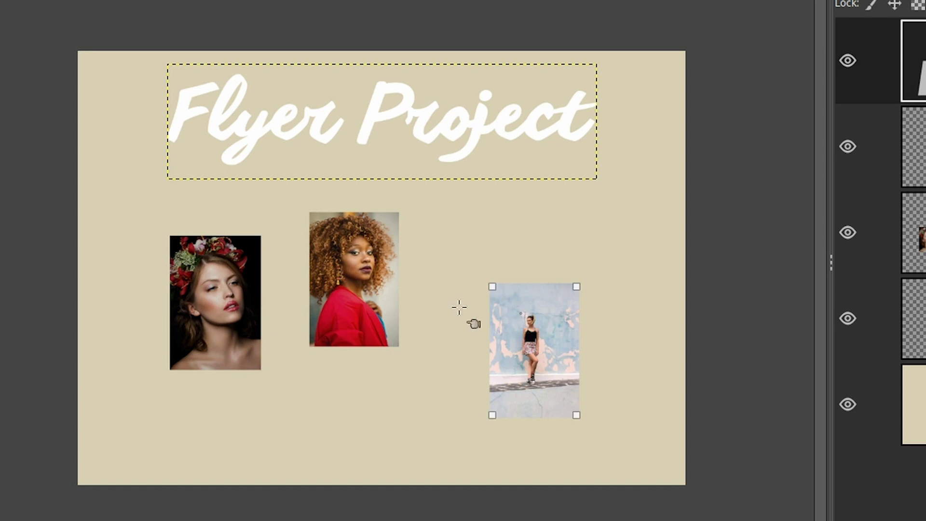
# Pick the Bride photo as the first item and add the Portrait and Portrait #1 photos to the alignment targets.
pyautogui.click(241, 303)
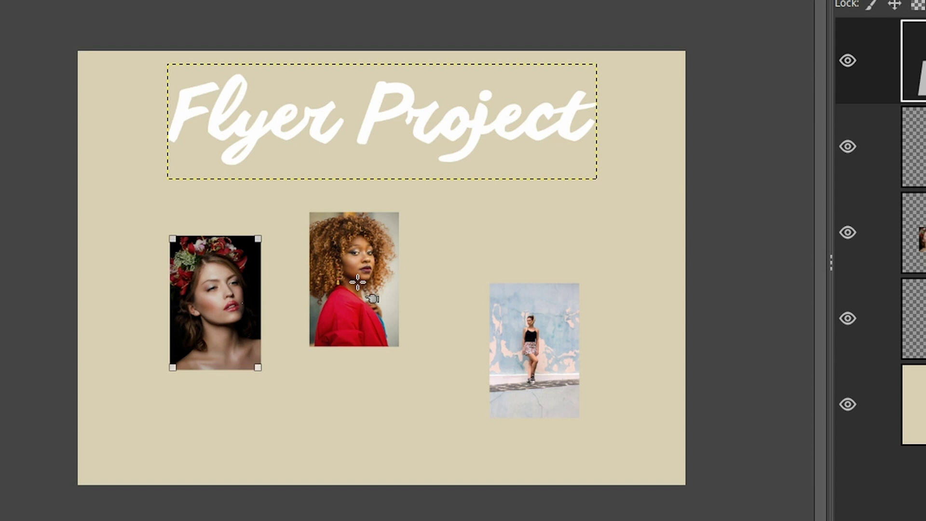
pyautogui.keyDown('shift'); pyautogui.click(359, 279); pyautogui.keyUp('shift')
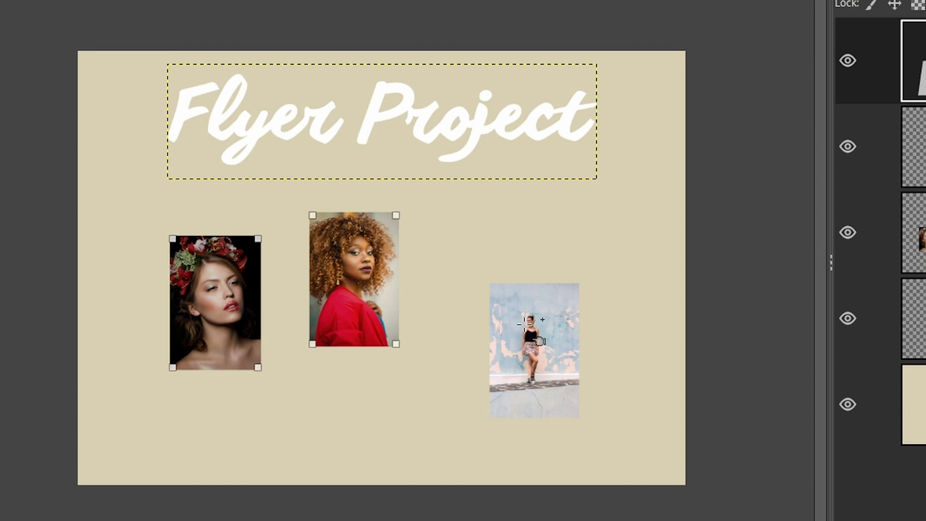
pyautogui.keyDown('shift'); pyautogui.click(526, 325); pyautogui.keyUp('shift')
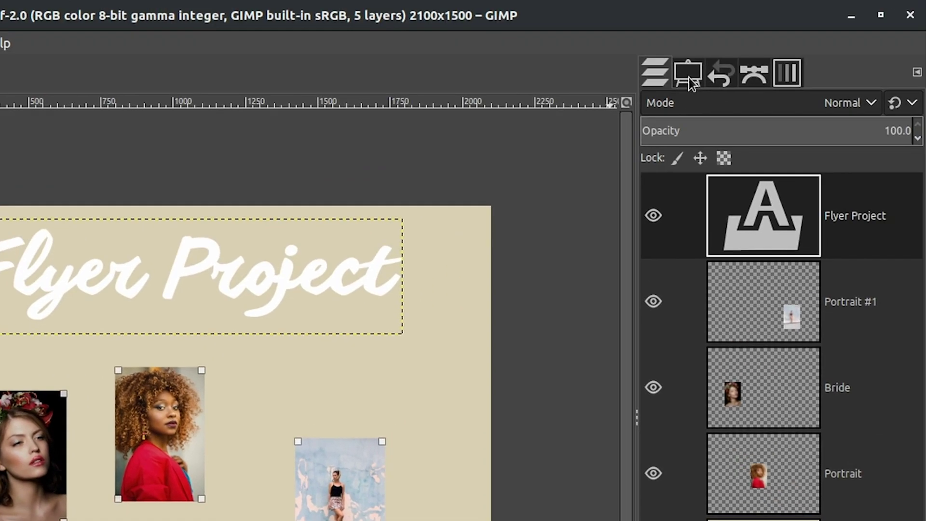
# Align the top edges of the three picked photos relative to the first item, and undo the alignment.
pyautogui.click(688, 77)
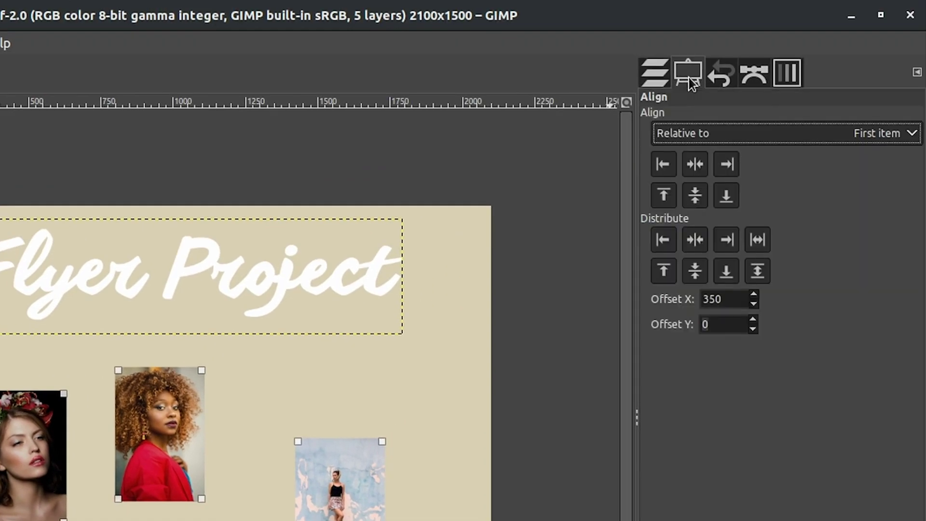
pyautogui.click(662, 78)
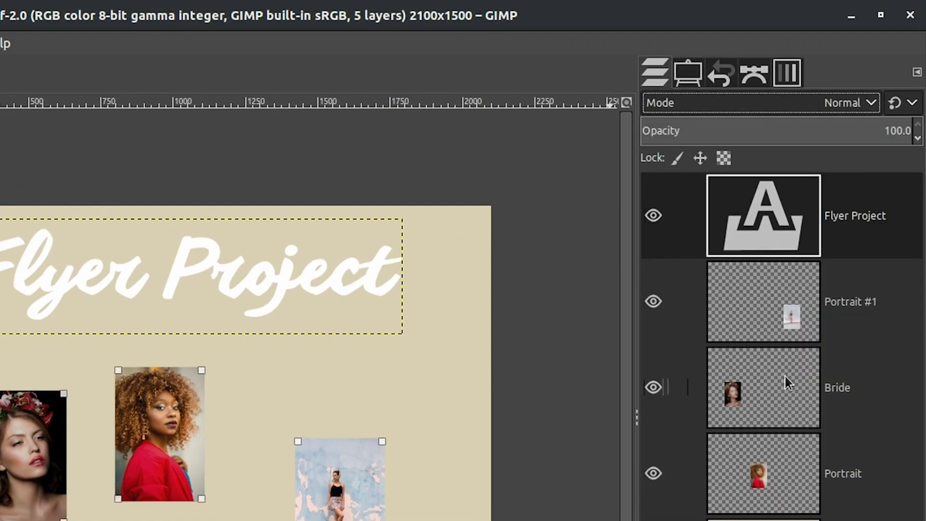
pyautogui.click(695, 76)
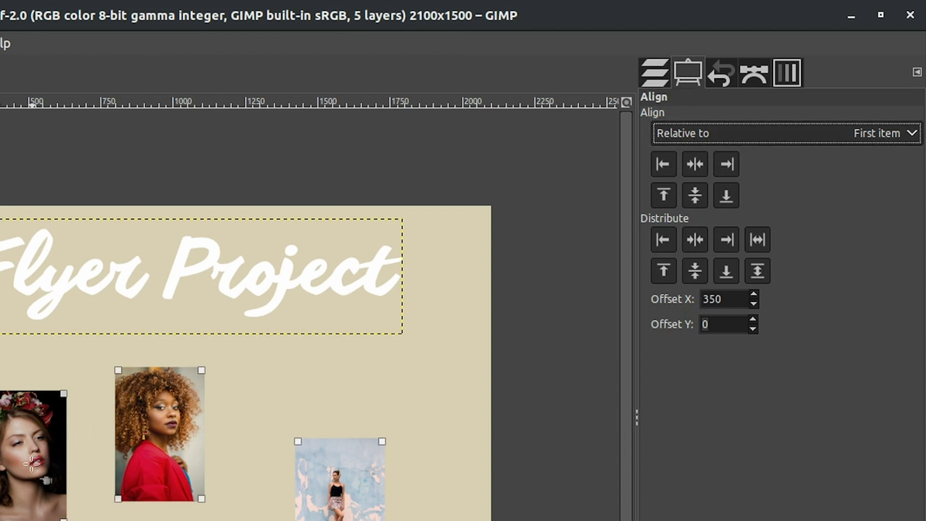
pyautogui.click(662, 70)
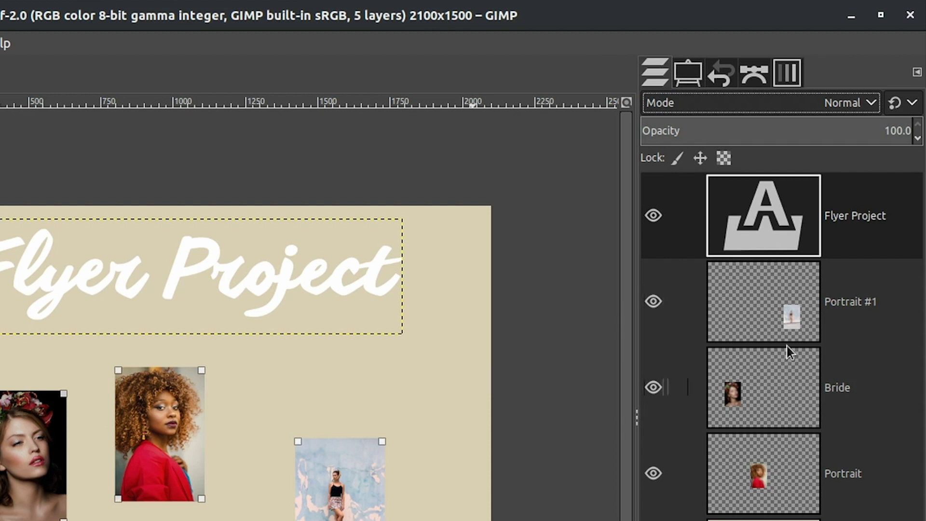
pyautogui.click(691, 75)
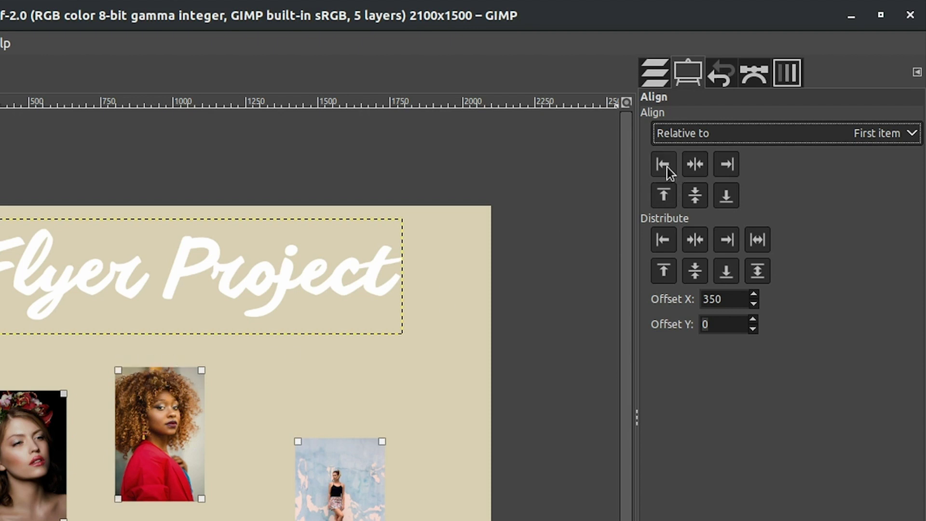
pyautogui.click(664, 195)
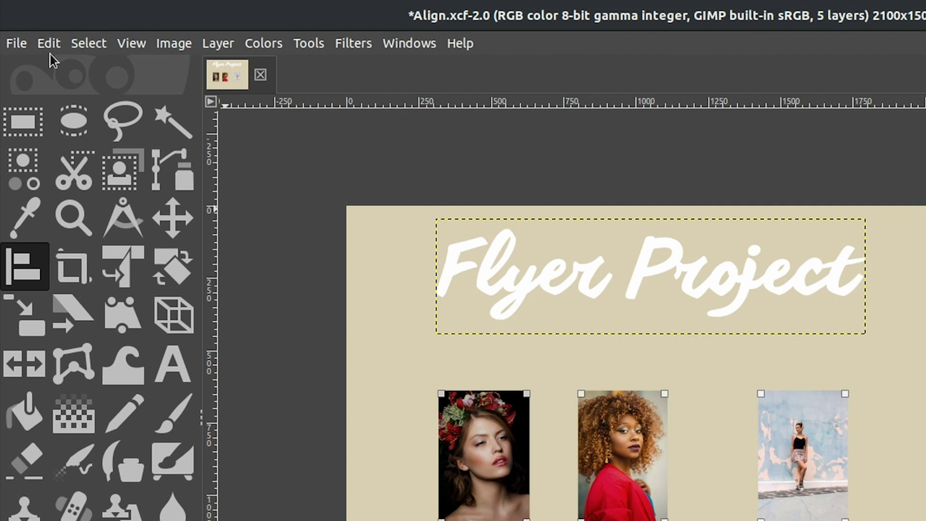
pyautogui.click(50, 44)
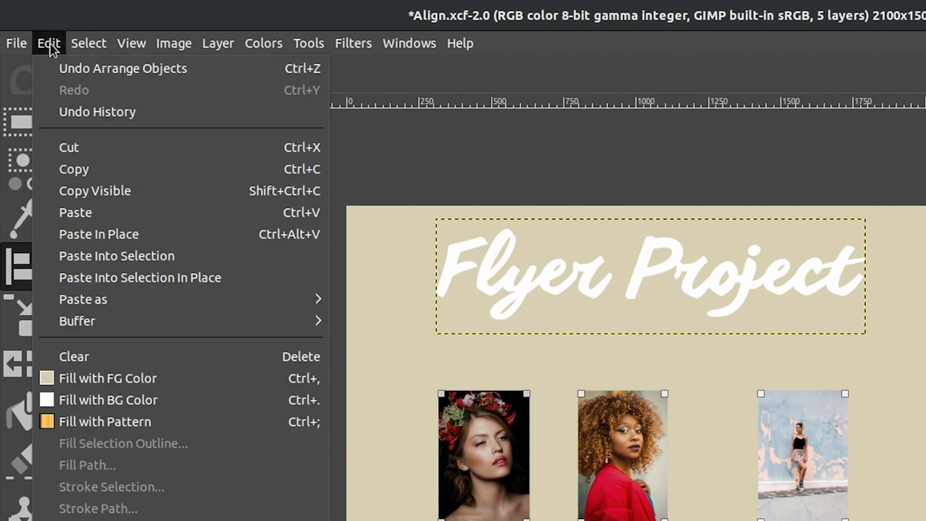
pyautogui.click(108, 71)
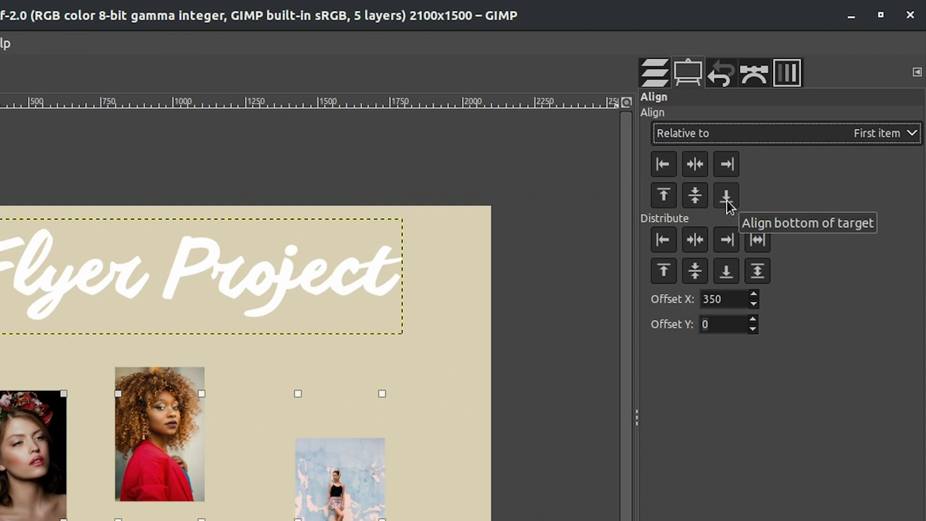
# Align the bottom edges of the three picked photos relative to the first item, and undo the alignment.
pyautogui.click(727, 200)
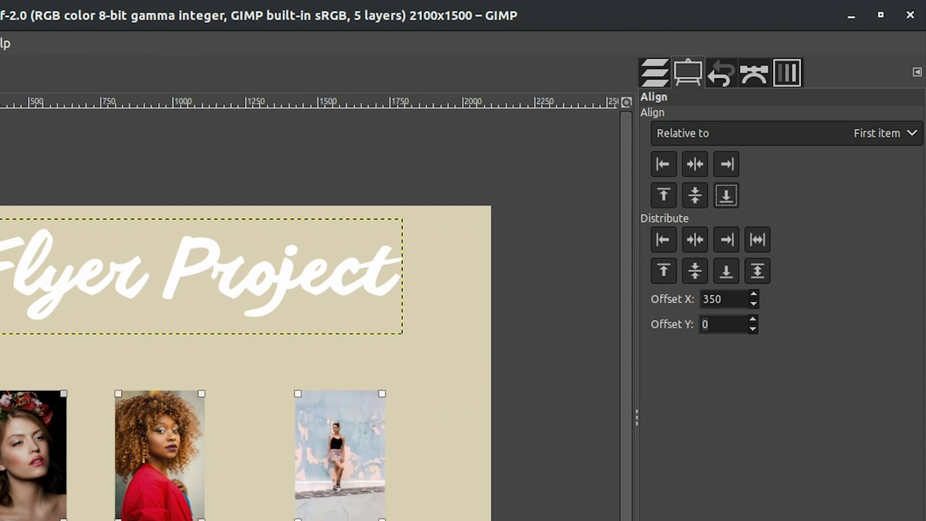
pyautogui.click(51, 42)
pyautogui.click(69, 64)
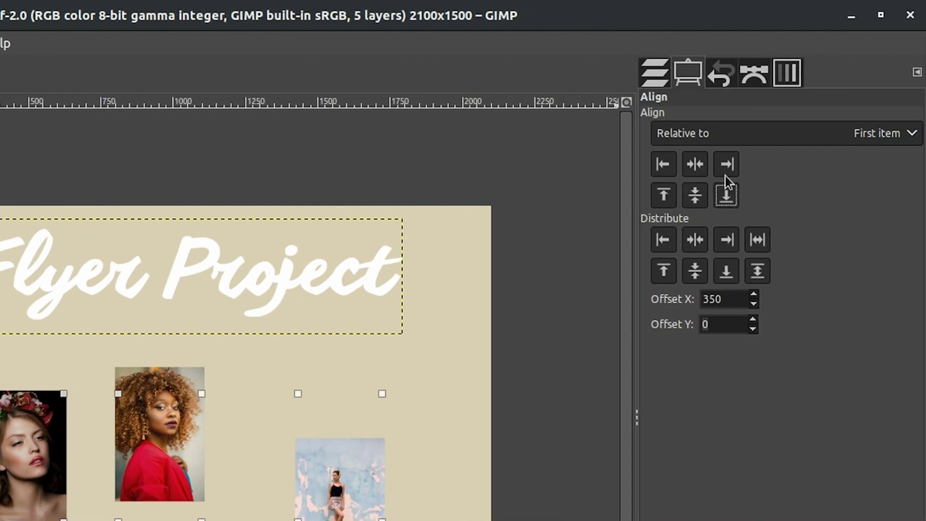
# Align the top edges of the three picked photos relative to the active layer, with the Portrait layer made active.
pyautogui.click(743, 135)
pyautogui.click(733, 201)
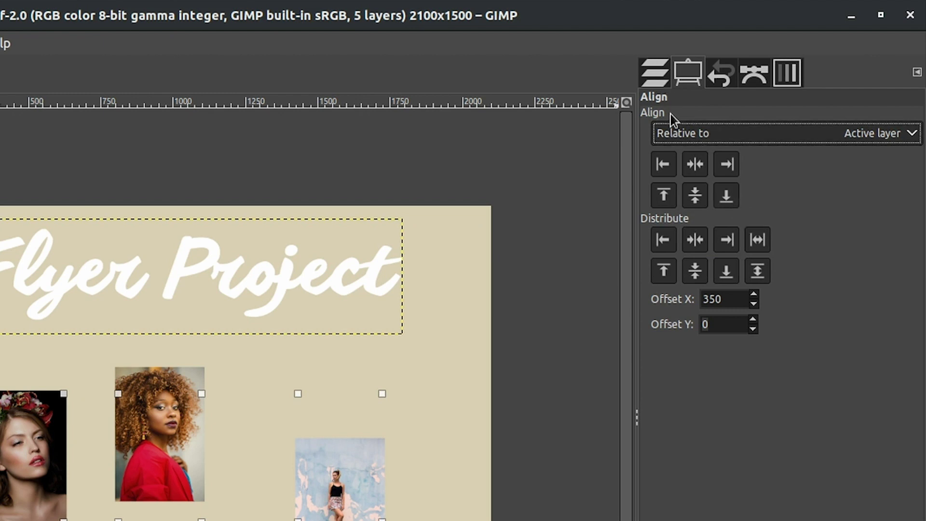
pyautogui.click(657, 75)
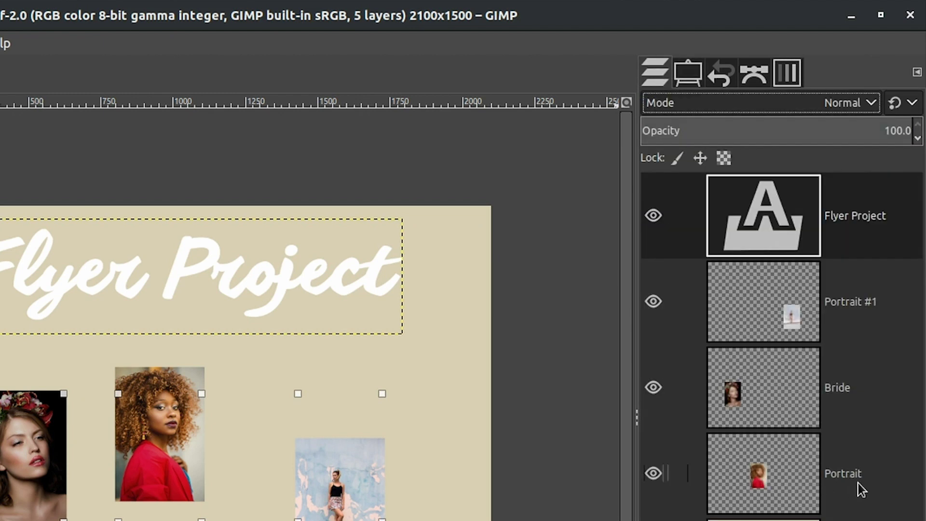
pyautogui.click(857, 483)
pyautogui.click(687, 75)
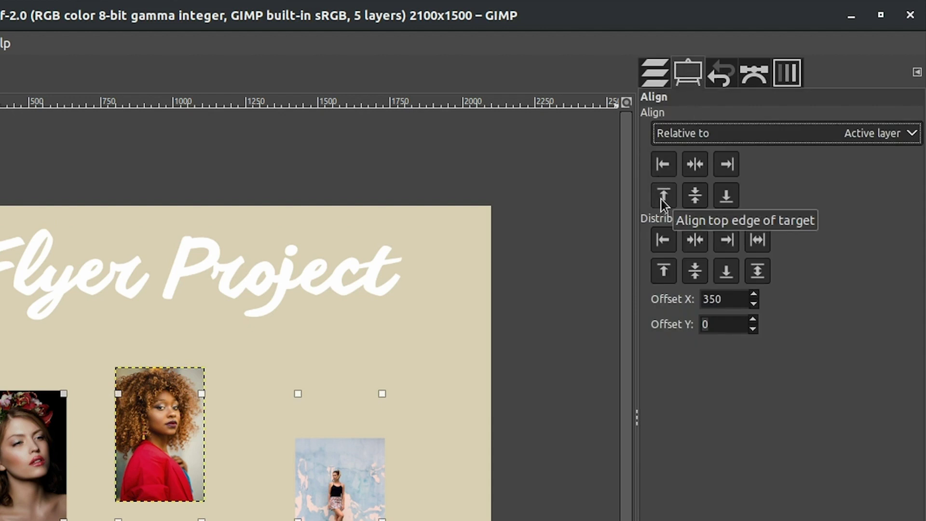
pyautogui.click(661, 197)
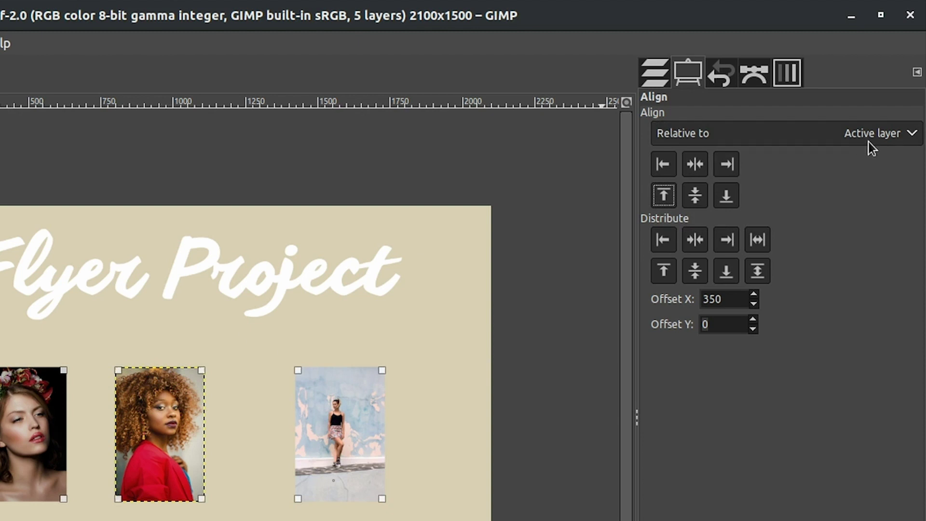
# Undo the top-edge alignment of the photos to the Portrait layer.
pyautogui.click(654, 72)
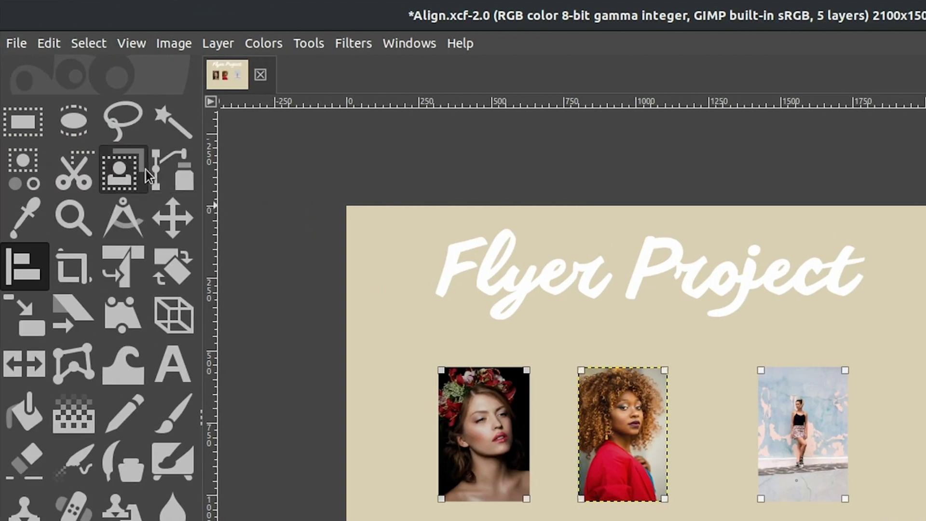
pyautogui.click(50, 42)
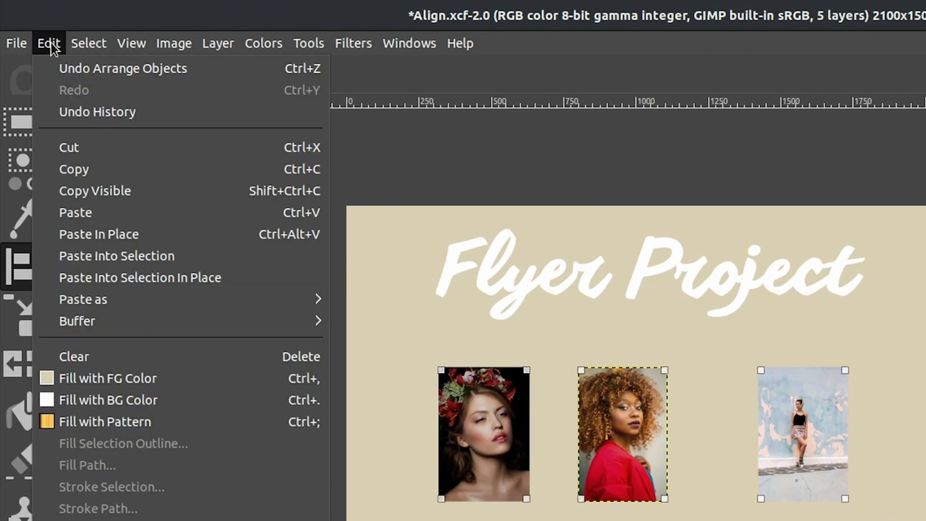
pyautogui.click(62, 63)
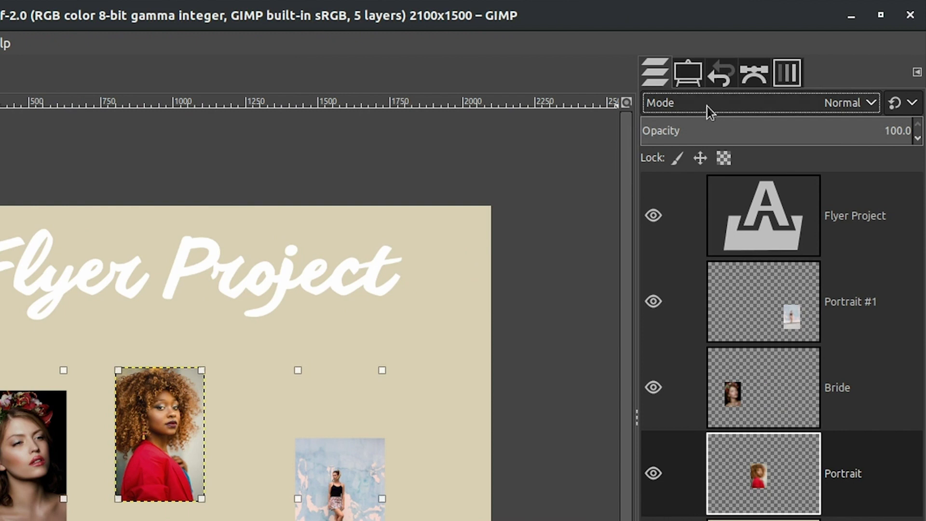
# Align the bottom edges of the three picked photos relative to the image, and undo the alignment.
pyautogui.click(688, 74)
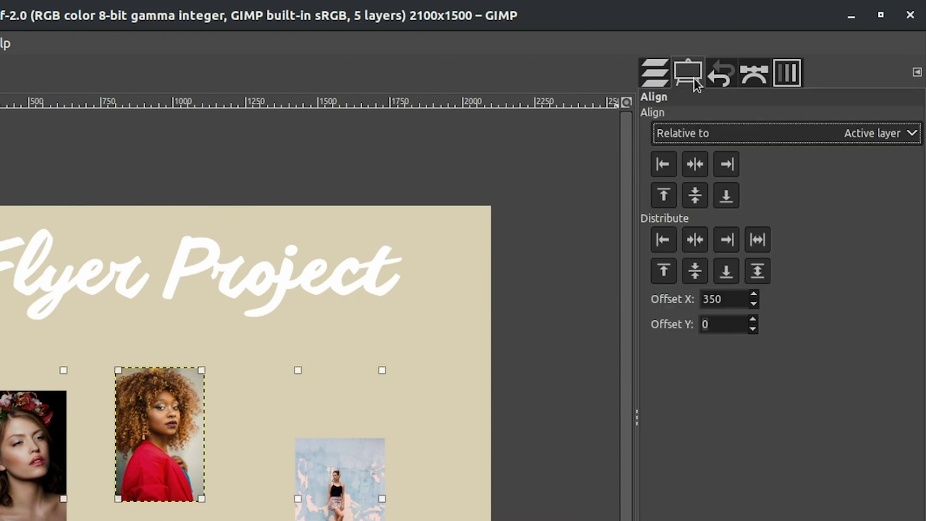
pyautogui.click(768, 135)
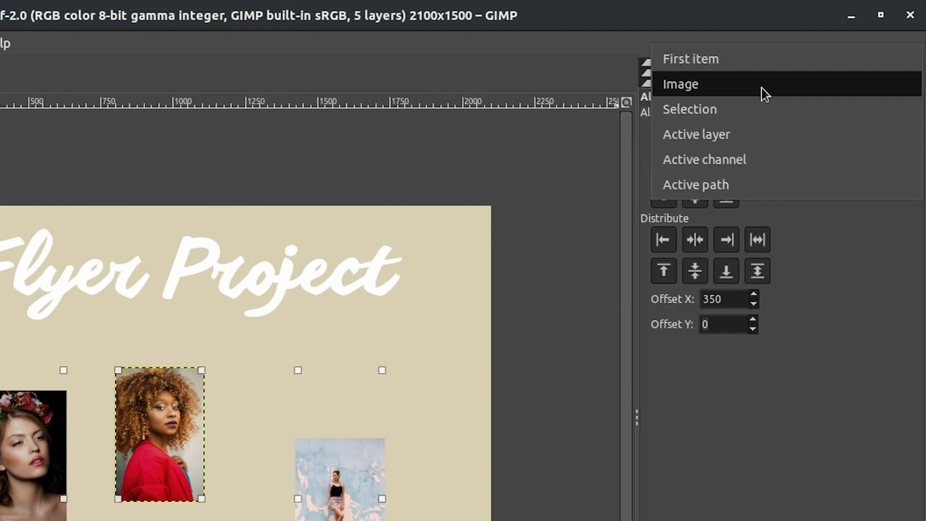
pyautogui.click(687, 85)
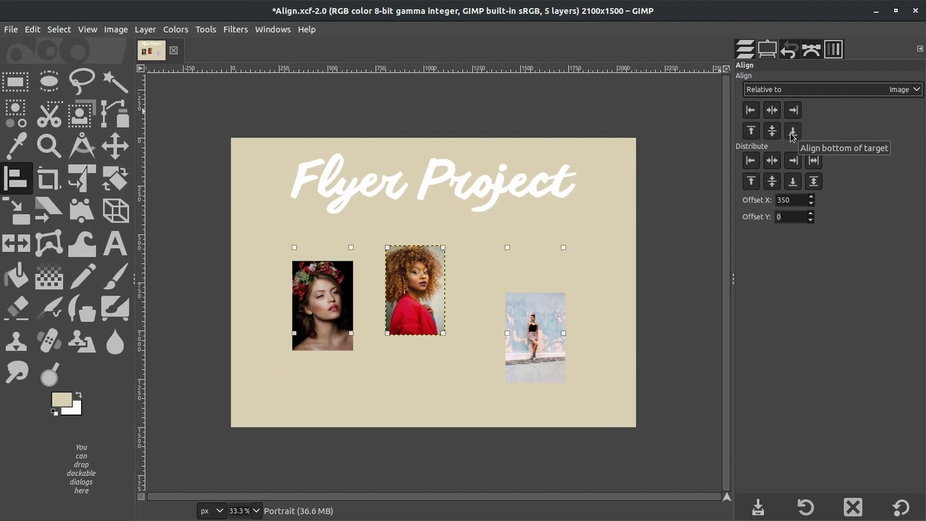
pyautogui.click(759, 163)
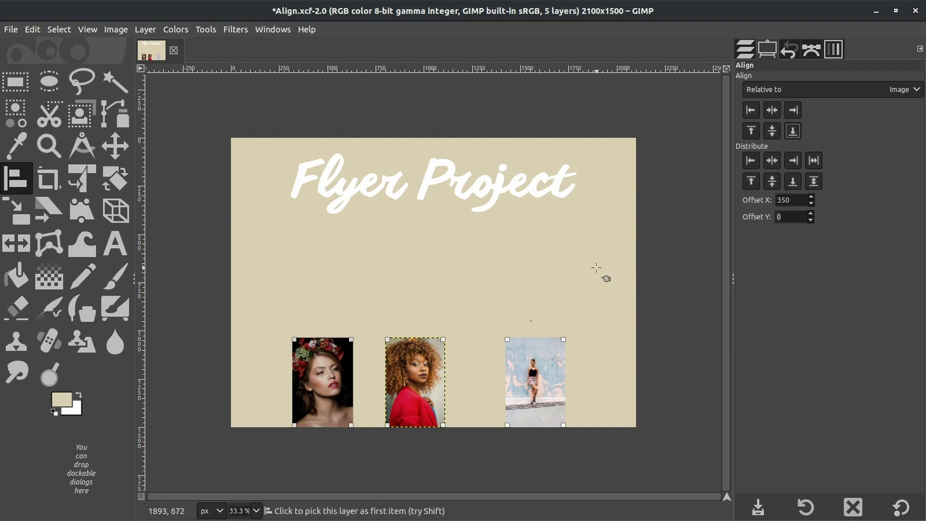
pyautogui.click(32, 30)
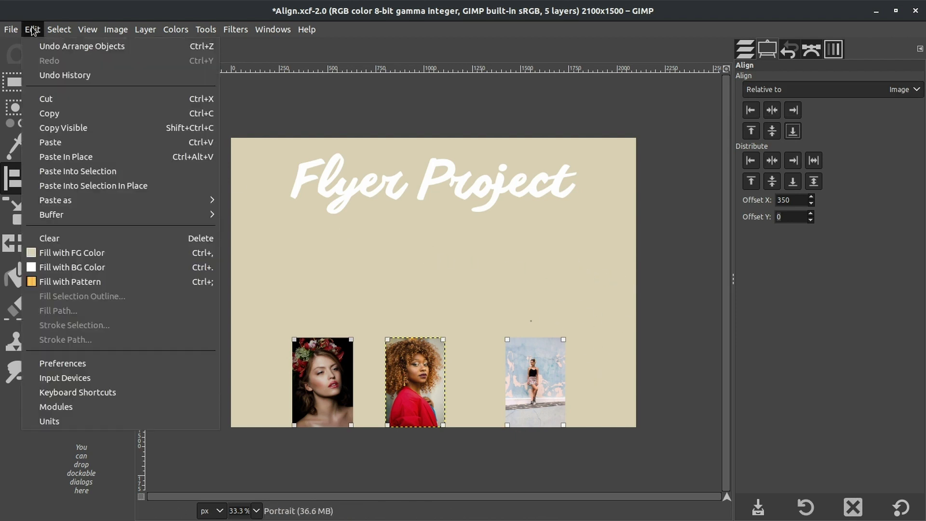
pyautogui.click(68, 46)
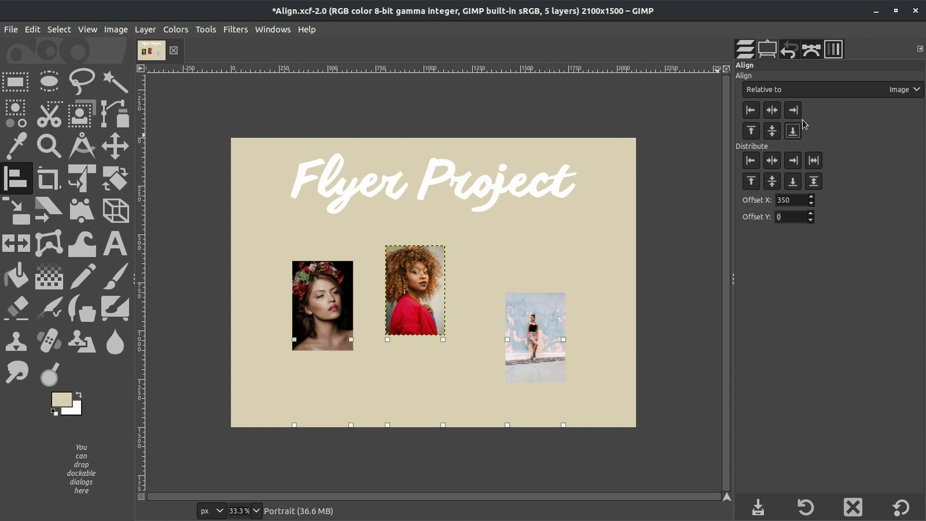
# Align the top edges of the three photos relative to the first item.
pyautogui.click(844, 92)
pyautogui.click(843, 75)
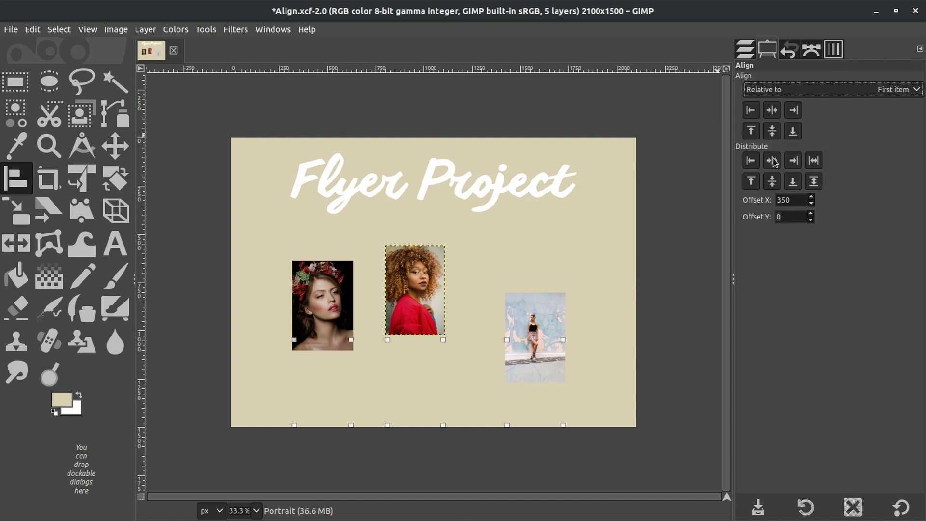
pyautogui.click(757, 134)
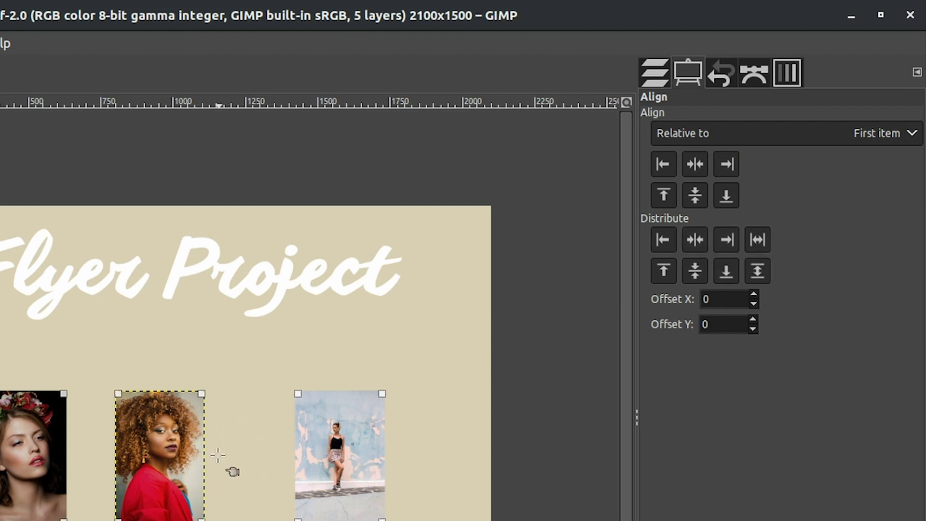
# Distribute the horizontal centers of the three photos with an X offset of 0, and undo the distribution.
pyautogui.click(696, 244)
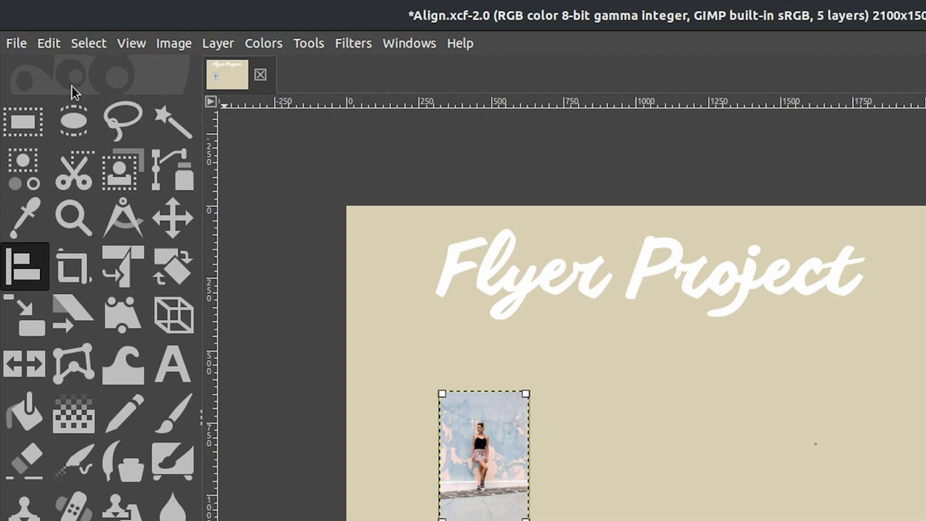
pyautogui.click(54, 46)
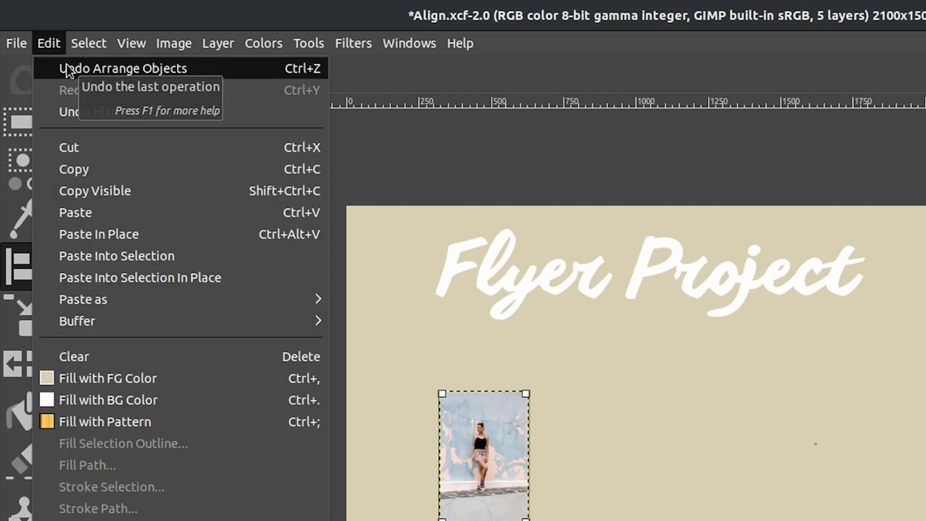
pyautogui.click(299, 70)
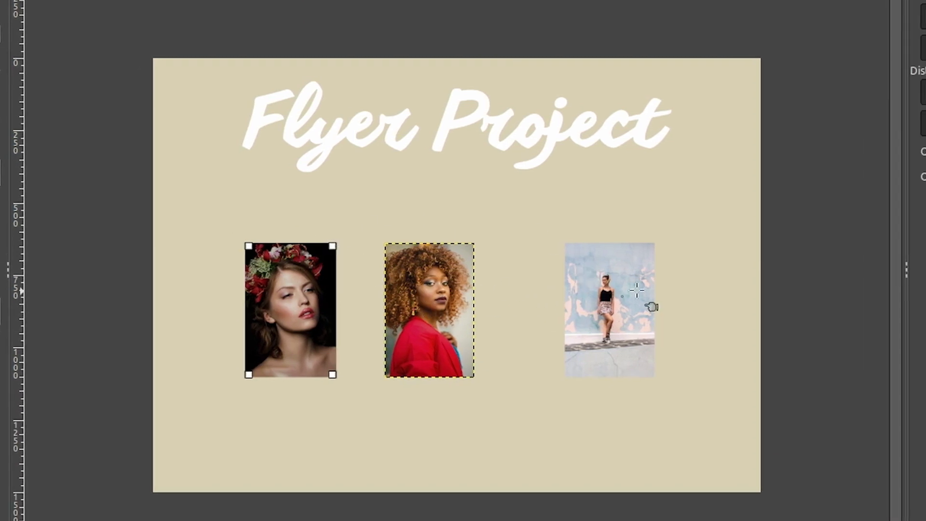
# Pick the three photos and distribute their horizontal centers relative to the first item with an X offset of 350.
pyautogui.keyDown('shift'); pyautogui.click(454, 298); pyautogui.keyUp('shift')
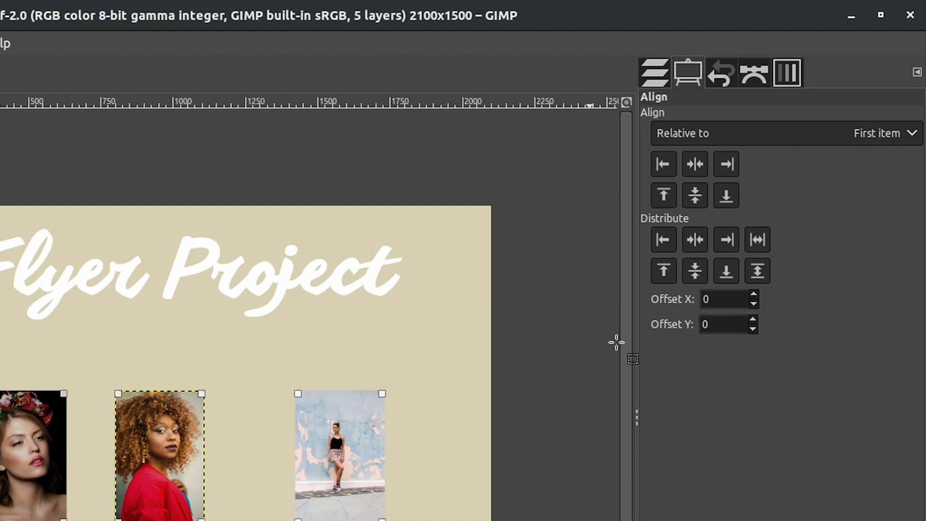
pyautogui.click(702, 299)
pyautogui.write('35')
pyautogui.click(701, 239)
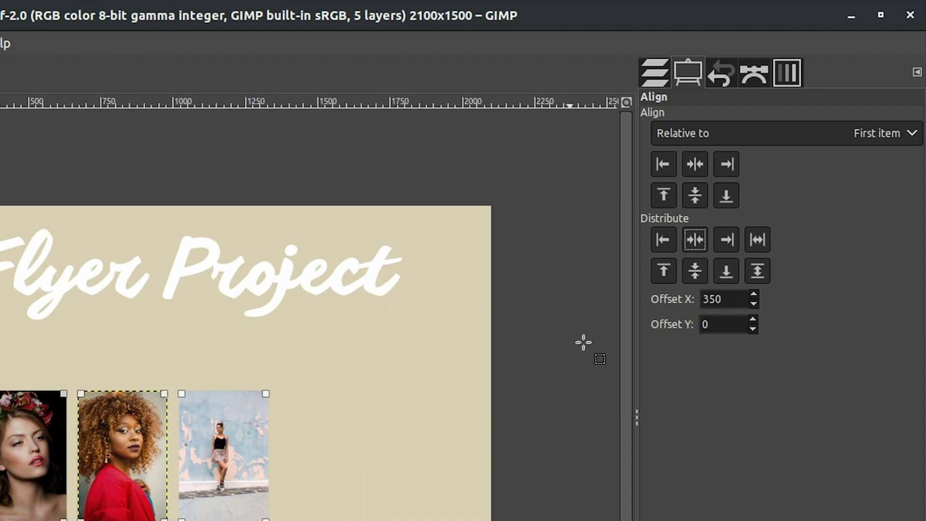
# Reset the X offset to 0 and undo the horizontal distribution of the photos.
pyautogui.doubleClick(717, 299)
pyautogui.write('0')
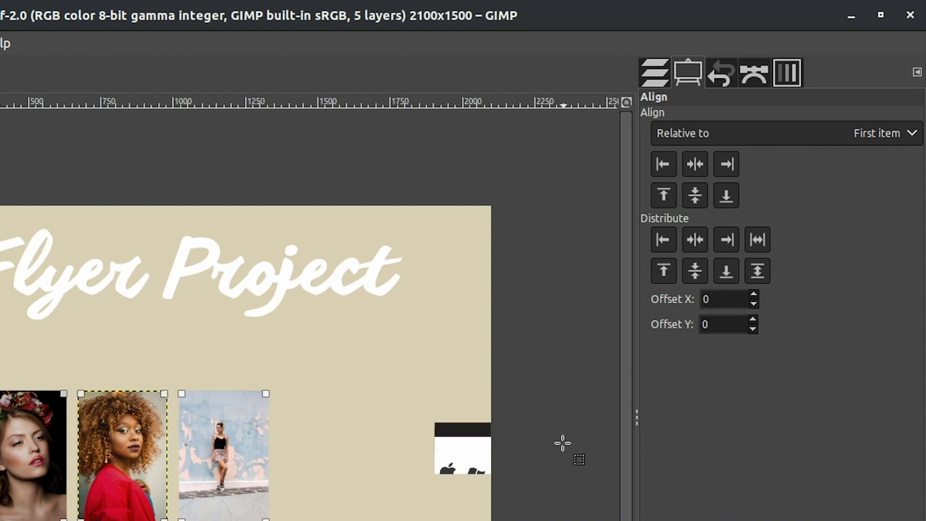
pyautogui.hotkey('ctrl', 'z')
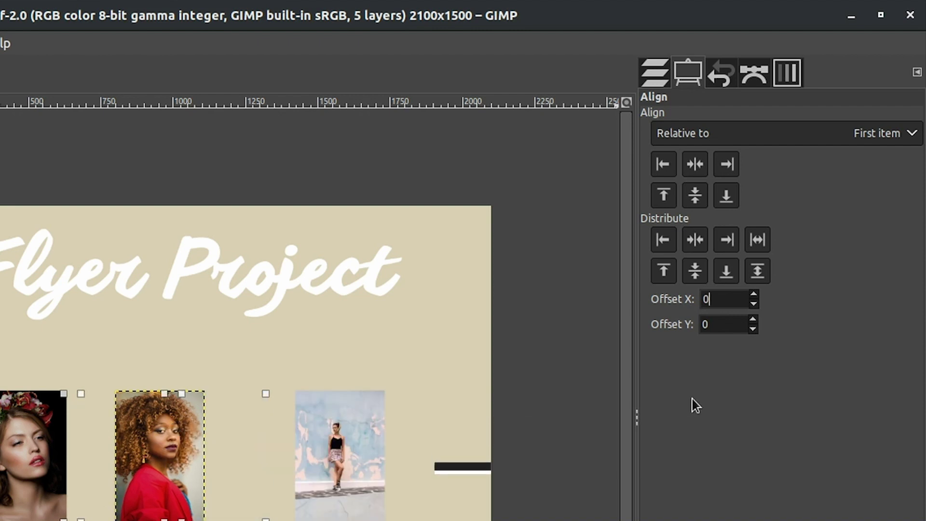
pyautogui.press('Tab')
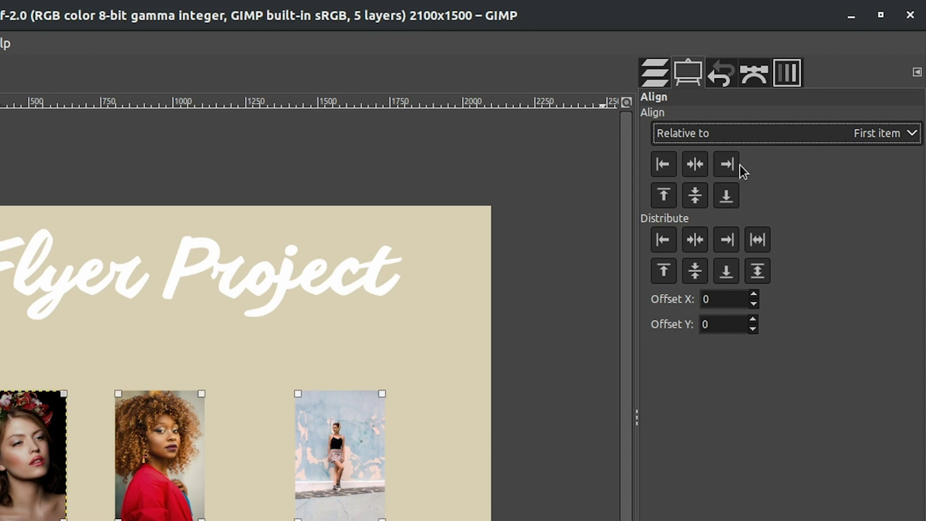
# Distribute the three picked photos evenly in the horizontal direction relative to the image.
pyautogui.click(753, 137)
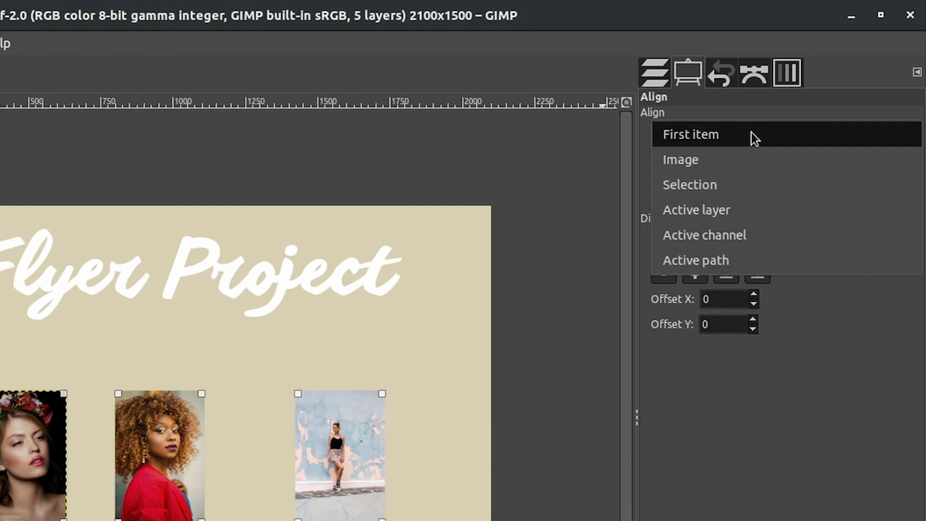
pyautogui.click(748, 160)
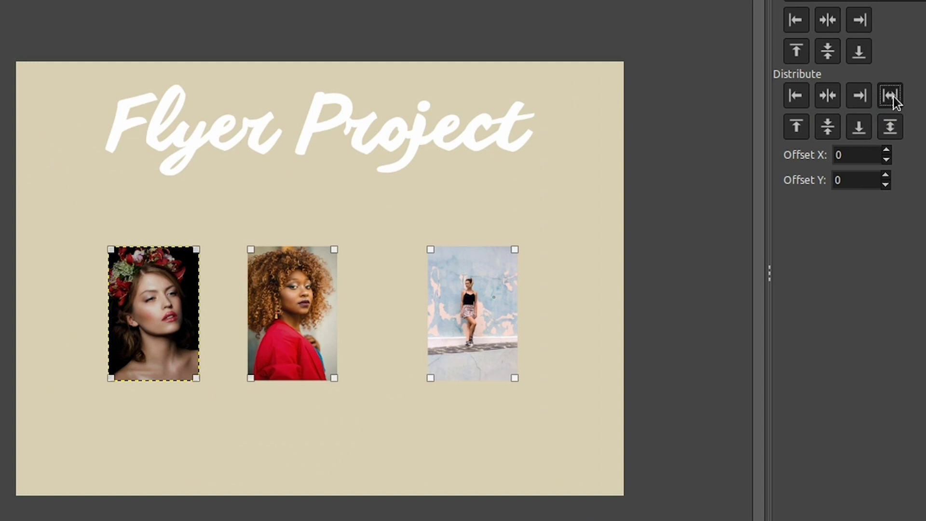
pyautogui.click(759, 241)
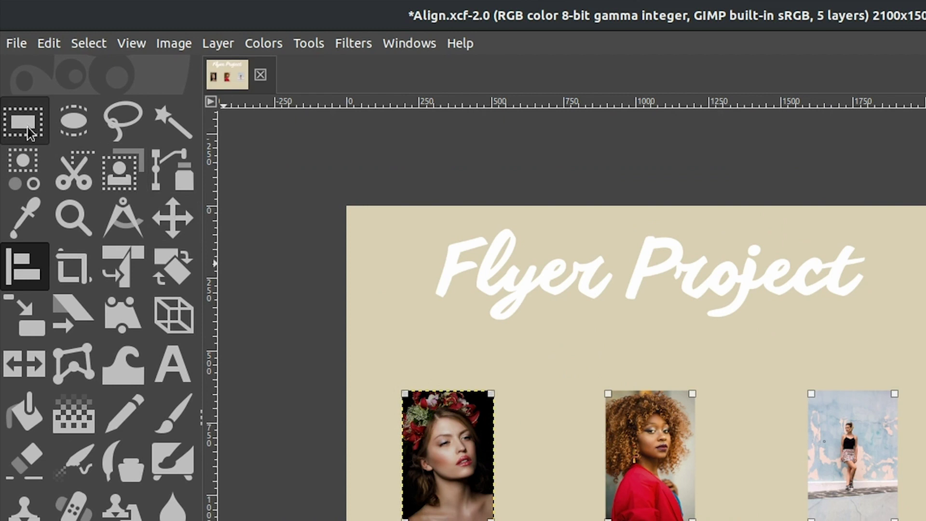
# Draw a rectangular selection around the Bride and Portrait photos, and pick all three photos with the Align tool.
pyautogui.click(24, 122)
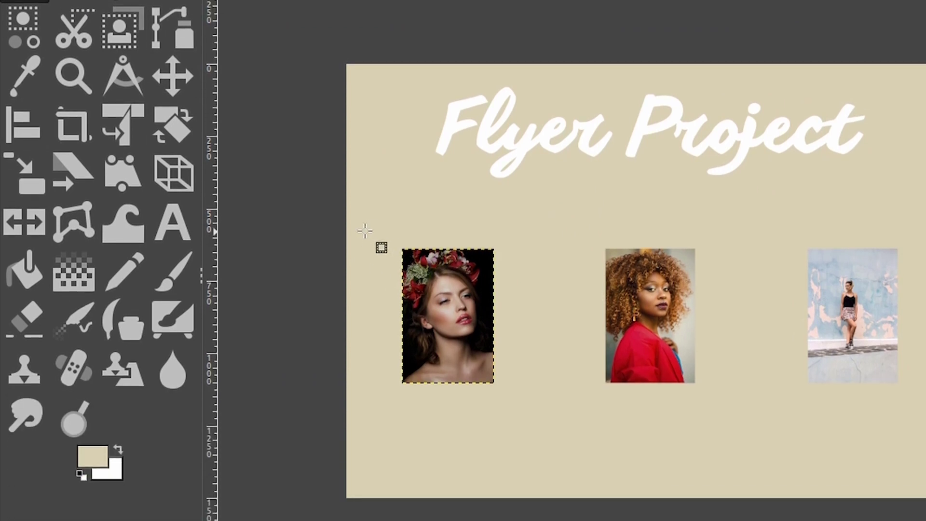
pyautogui.moveTo(377, 256); pyautogui.dragTo(752, 423)
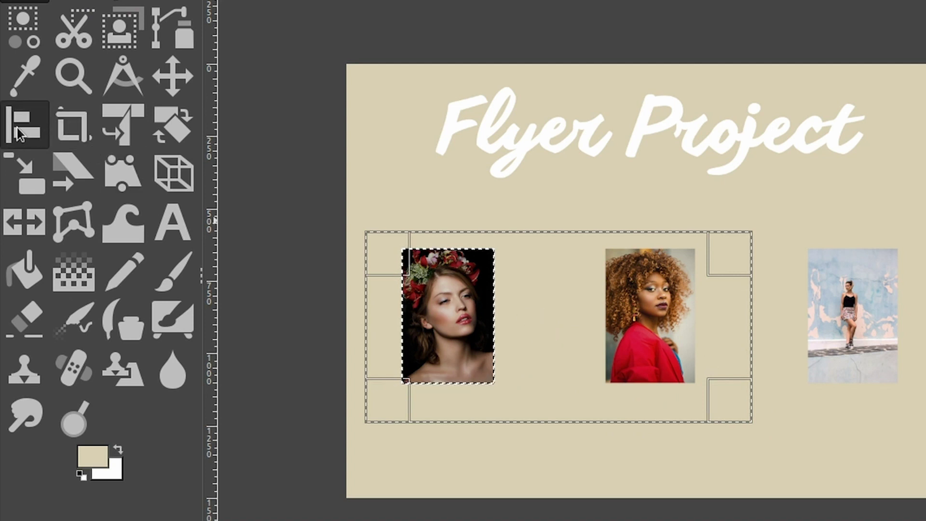
pyautogui.click(16, 131)
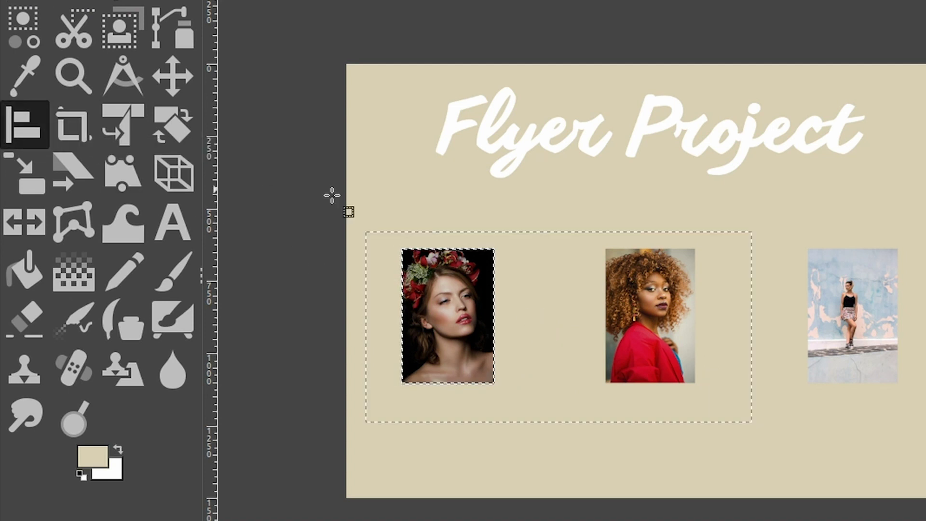
pyautogui.click(459, 325)
pyautogui.keyDown('shift'); pyautogui.click(631, 323); pyautogui.keyUp('shift')
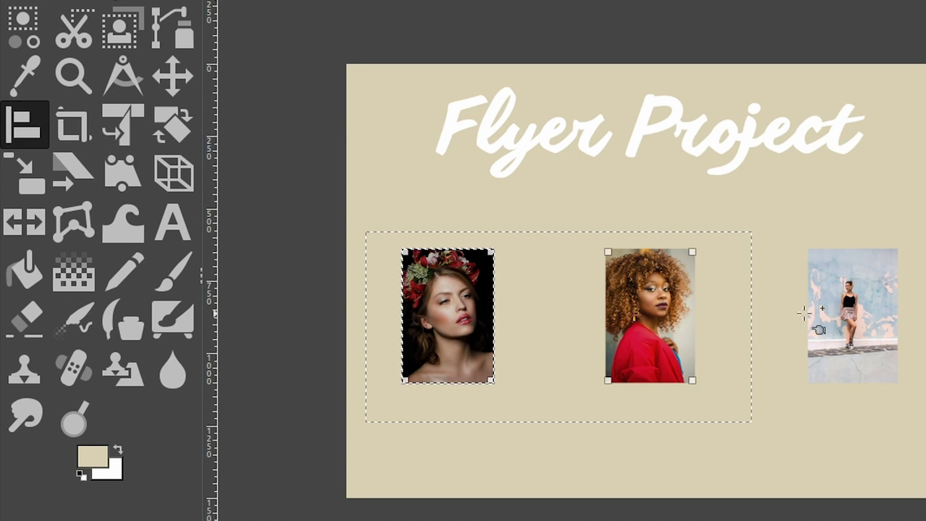
pyautogui.keyDown('shift'); pyautogui.click(831, 313); pyautogui.keyUp('shift')
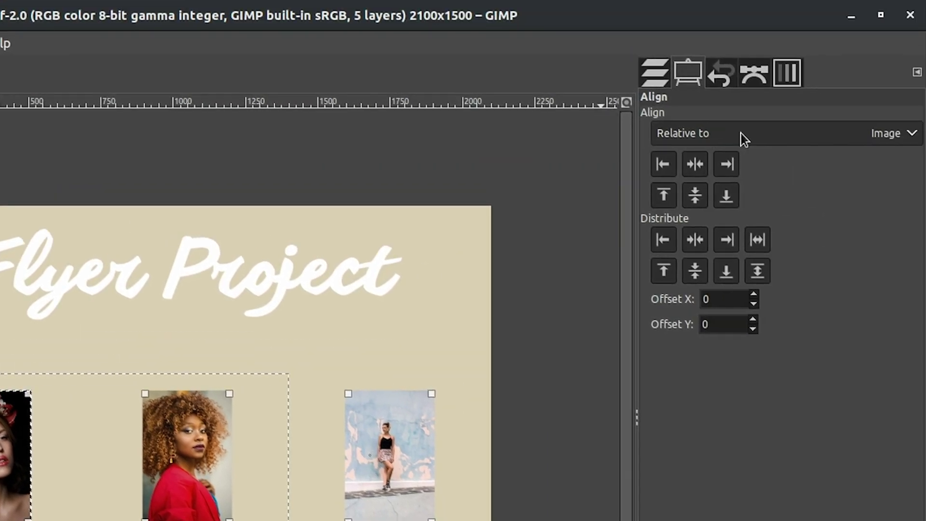
# Distribute the three photos evenly across the width of the selection and center them vertically in it.
pyautogui.click(740, 133)
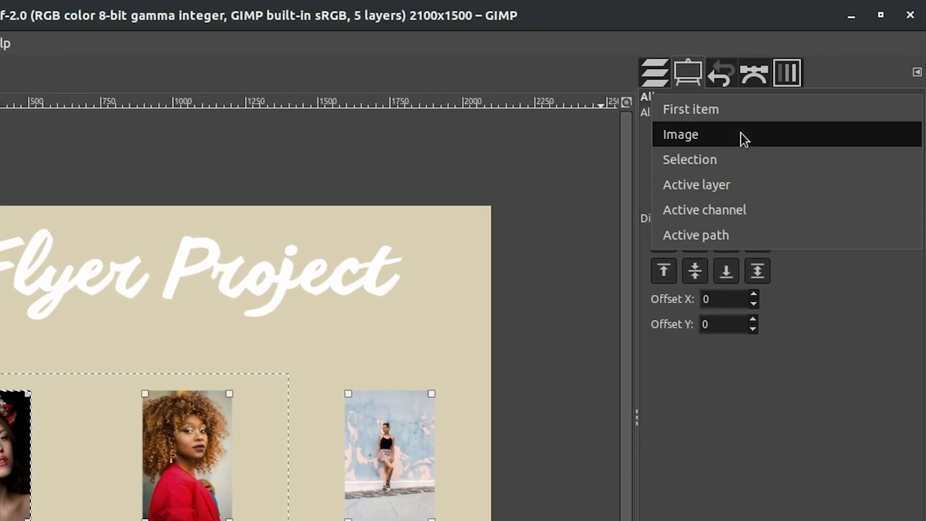
pyautogui.click(740, 163)
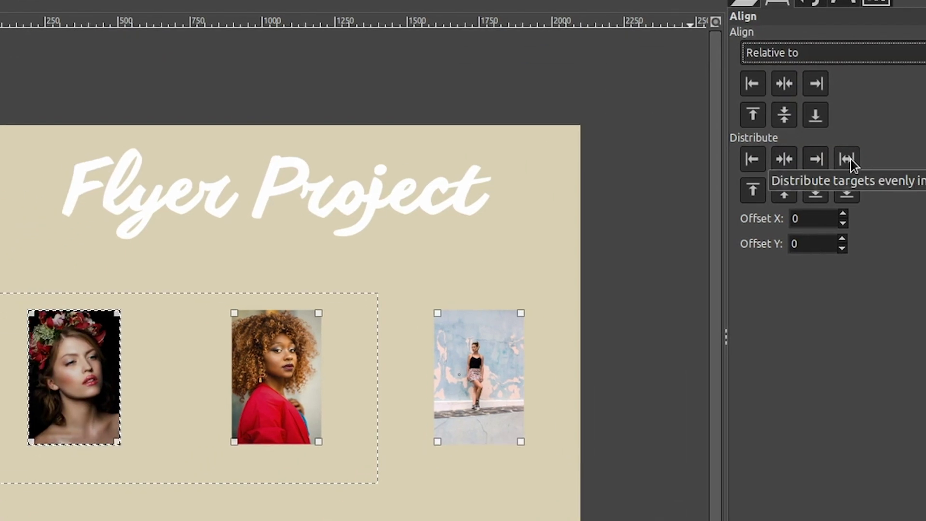
pyautogui.click(847, 159)
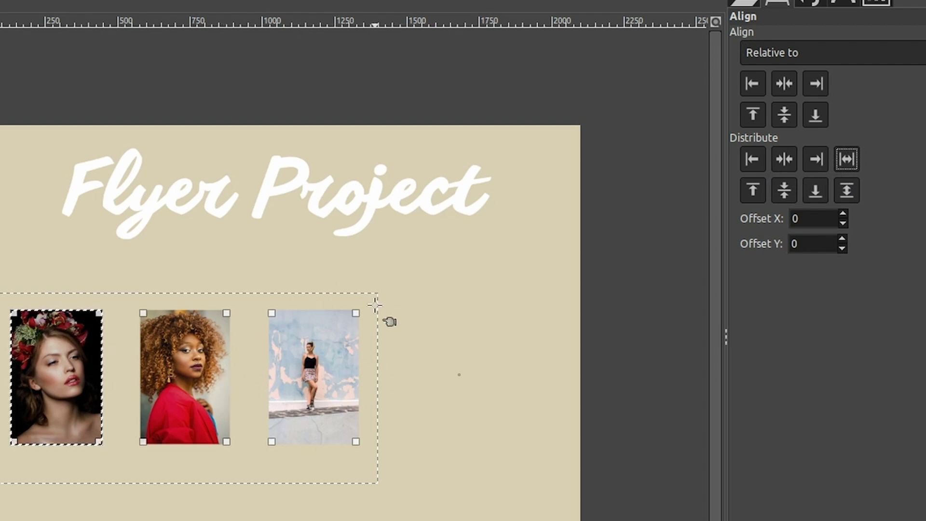
pyautogui.click(782, 193)
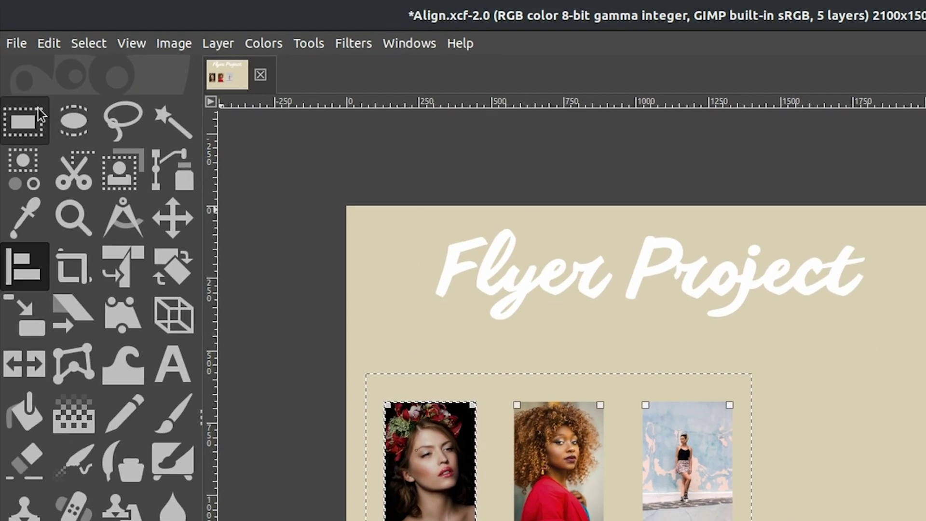
# Clear the rectangular selection and add a new layer group directly above the Portrait #1 layer.
pyautogui.click(95, 41)
pyautogui.click(101, 89)
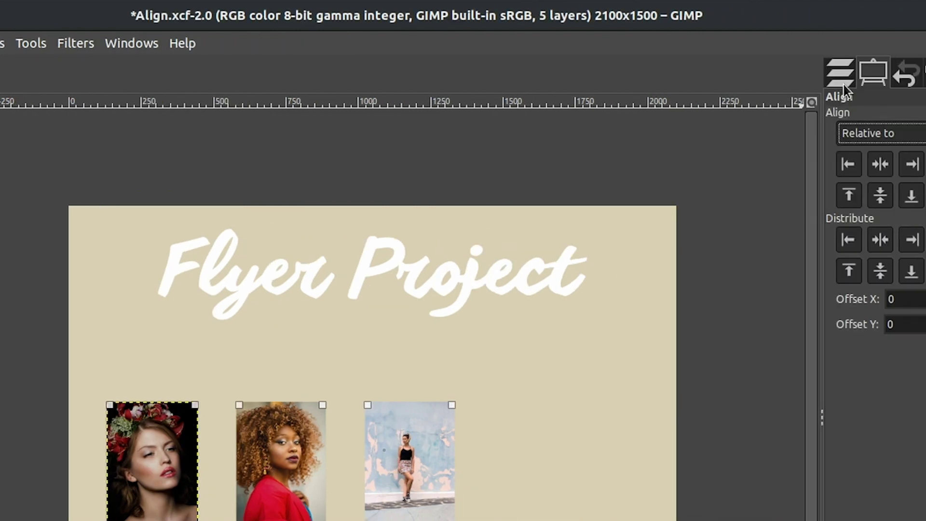
pyautogui.click(841, 72)
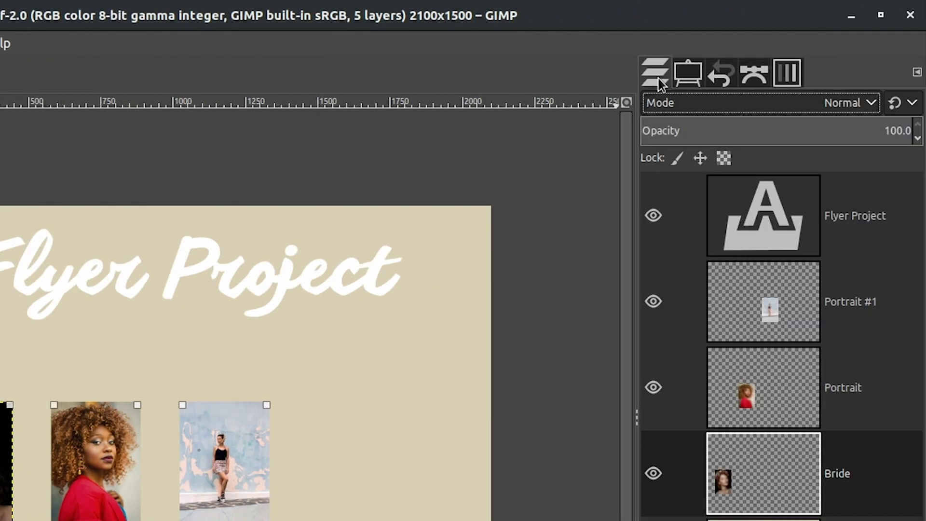
pyautogui.click(815, 318)
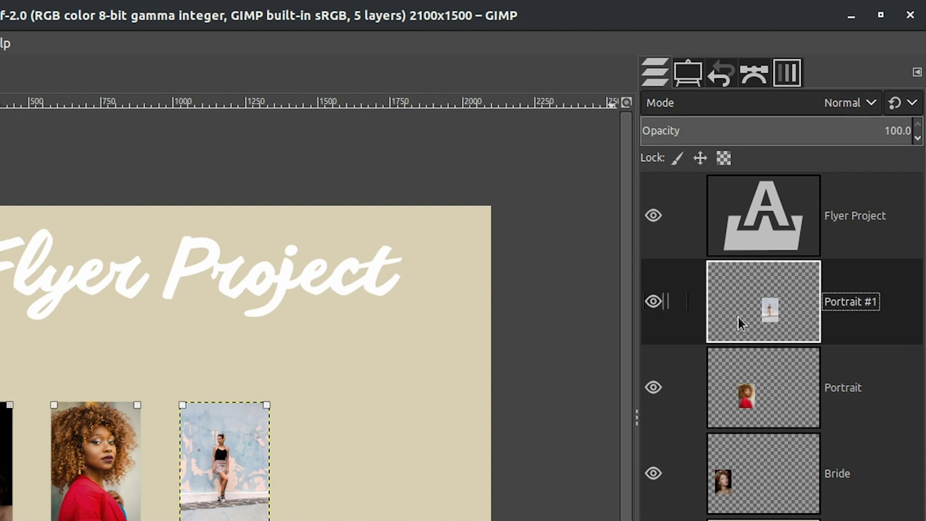
pyautogui.rightClick(858, 335)
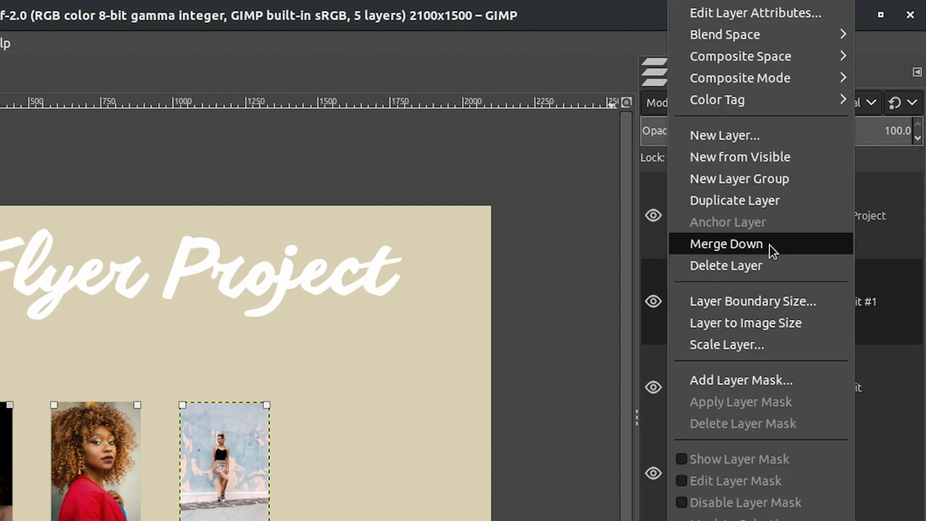
pyautogui.click(763, 185)
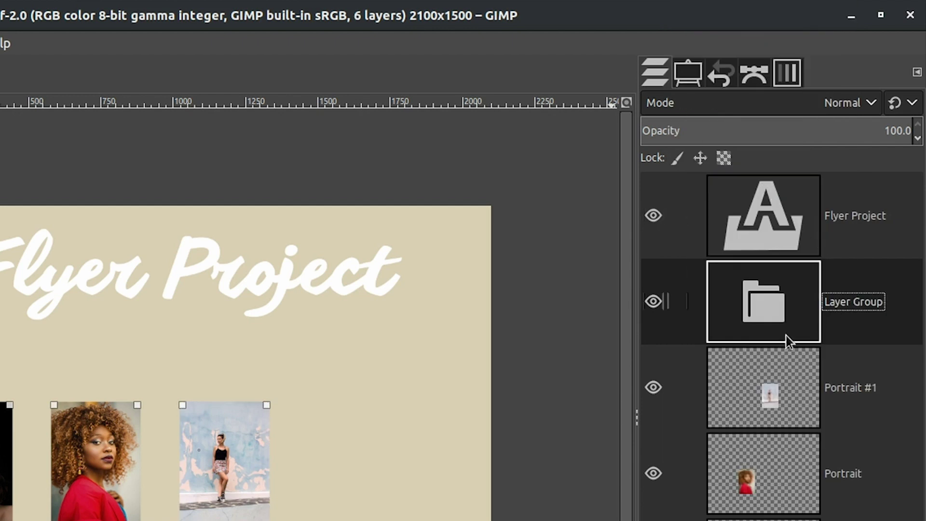
# Move the Portrait #1 layer into the new layer group and collapse the group.
pyautogui.moveTo(768, 371); pyautogui.dragTo(764, 301)
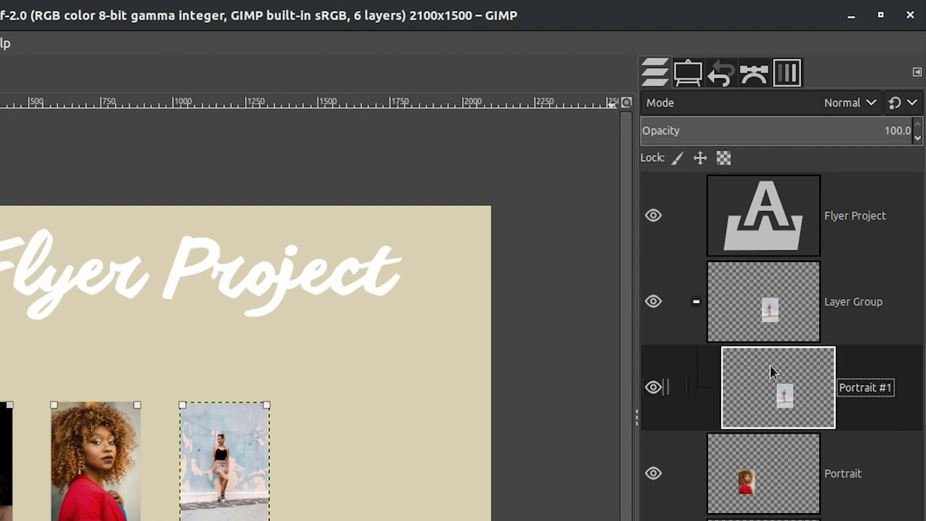
pyautogui.click(696, 301)
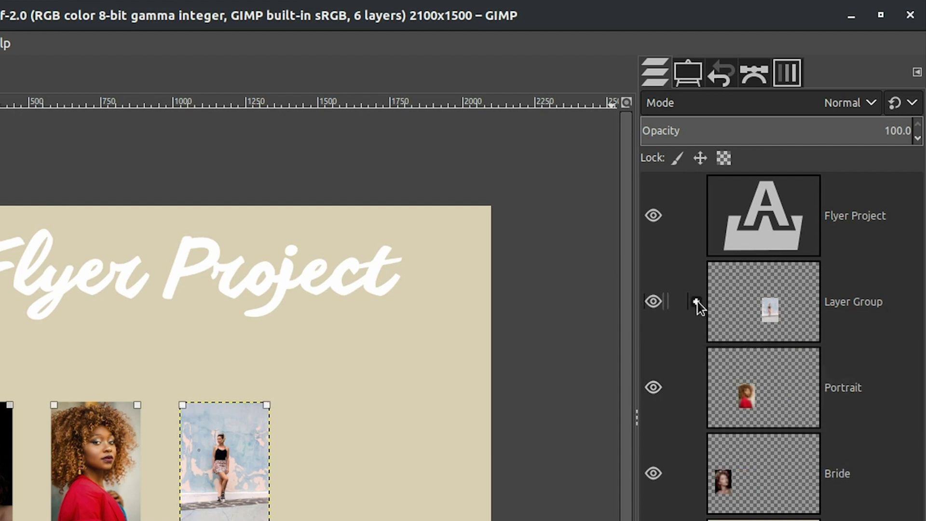
# Hide and show the layer group to check that it controls the visibility of the Portrait #1 photo.
pyautogui.click(696, 302)
pyautogui.click(696, 301)
pyautogui.click(653, 302)
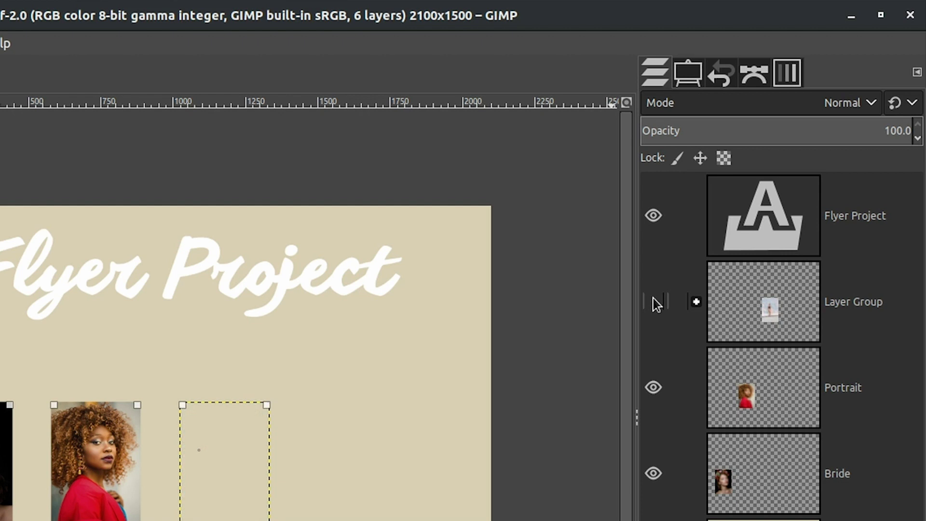
pyautogui.click(653, 298)
pyautogui.click(653, 298)
pyautogui.click(652, 298)
# Move the Portrait layer into the layer group below Portrait #1, and check both photos by hiding and showing the group.
pyautogui.click(696, 302)
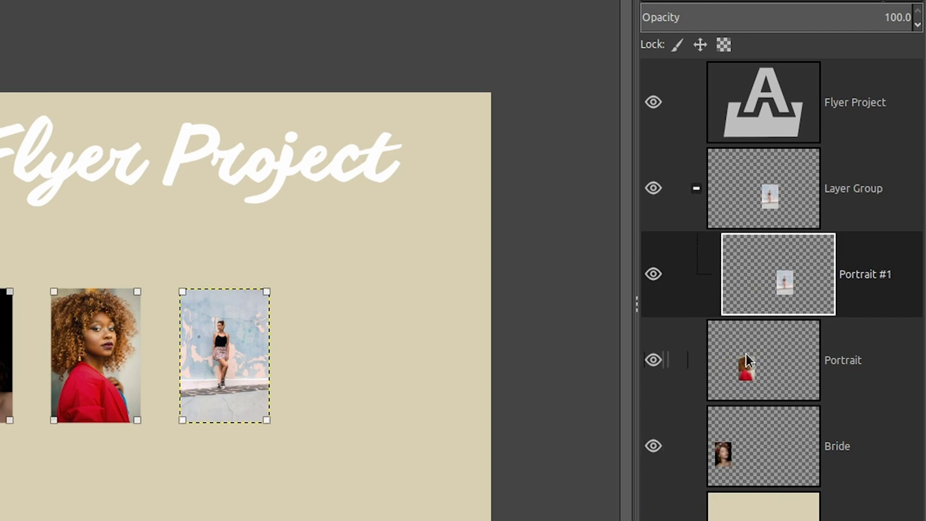
pyautogui.moveTo(745, 354); pyautogui.dragTo(795, 320)
pyautogui.click(657, 189)
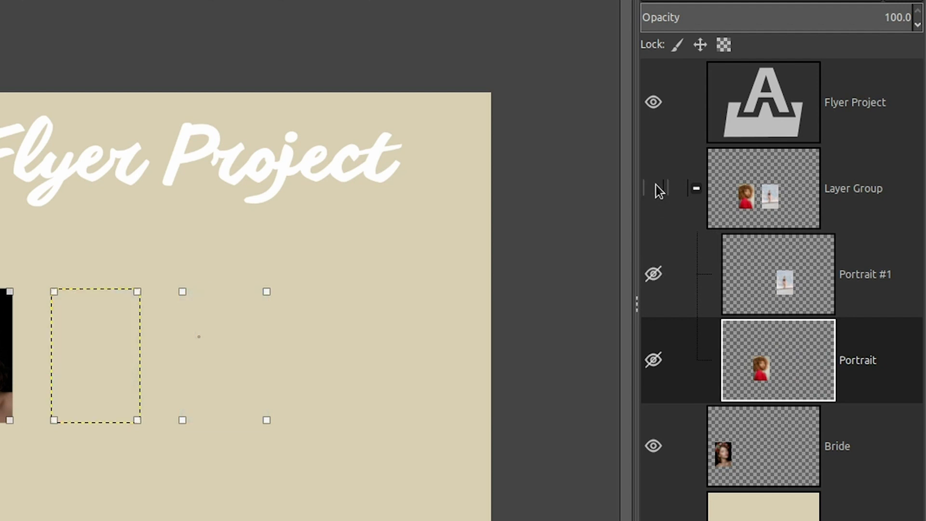
pyautogui.click(656, 188)
pyautogui.click(657, 188)
pyautogui.click(657, 188)
pyautogui.click(657, 189)
pyautogui.click(657, 188)
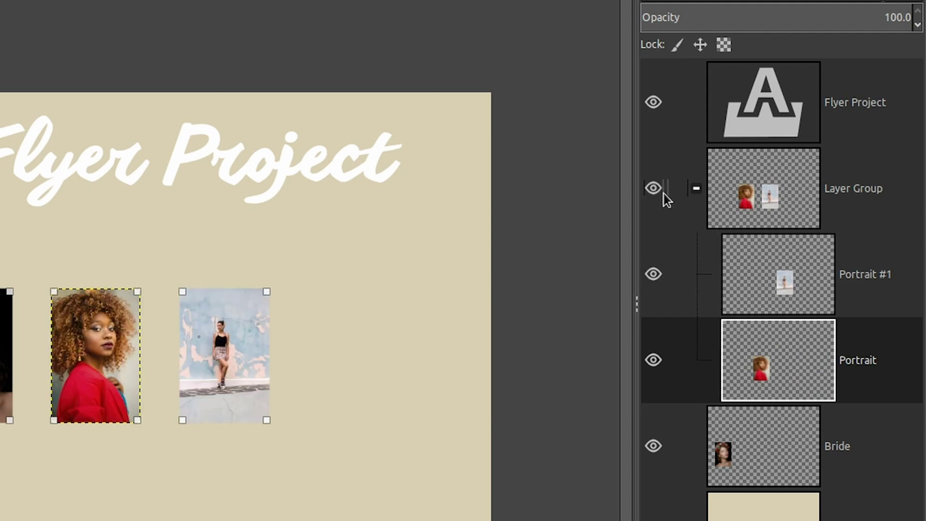
# Move the Bride layer into the layer group below Portrait, check it by toggling the group's visibility, and collapse the group.
pyautogui.moveTo(741, 436); pyautogui.dragTo(783, 402)
pyautogui.click(653, 188)
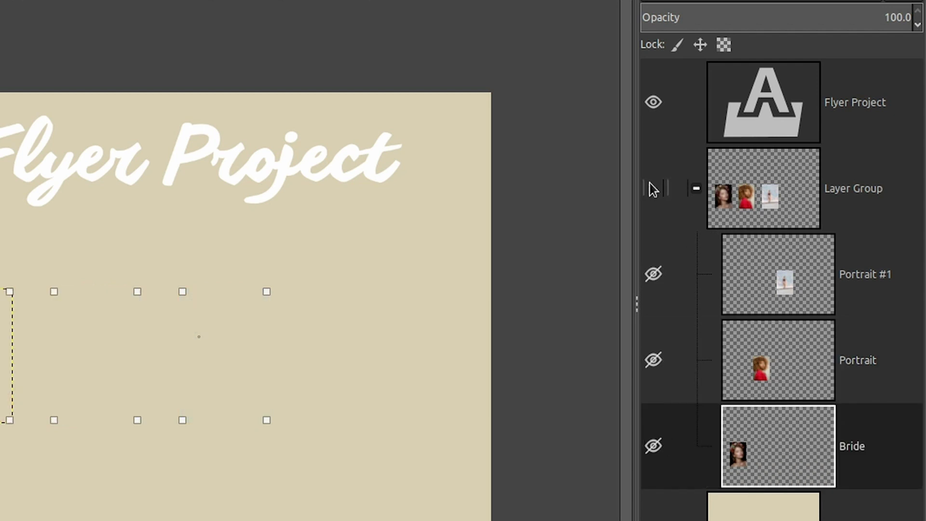
pyautogui.click(653, 188)
pyautogui.click(696, 190)
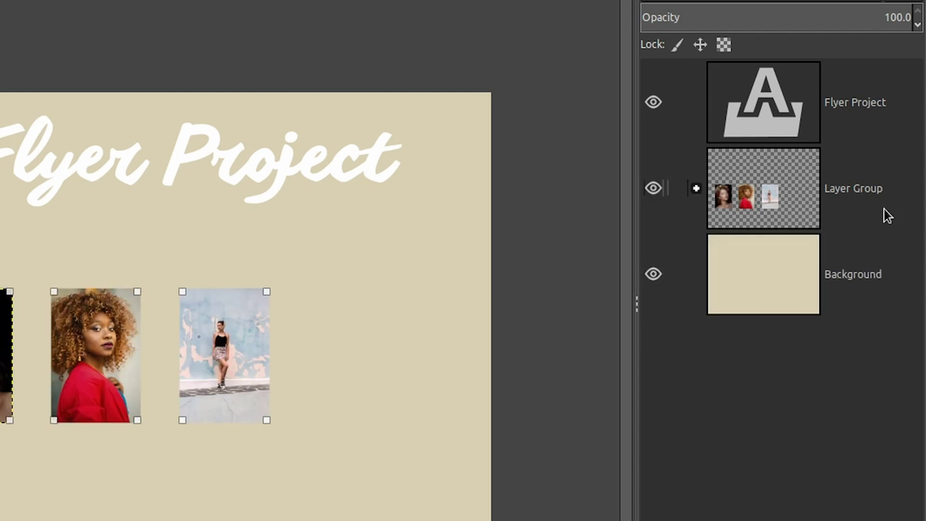
# Make the layer group the active layer and select the entire canvas.
pyautogui.click(866, 210)
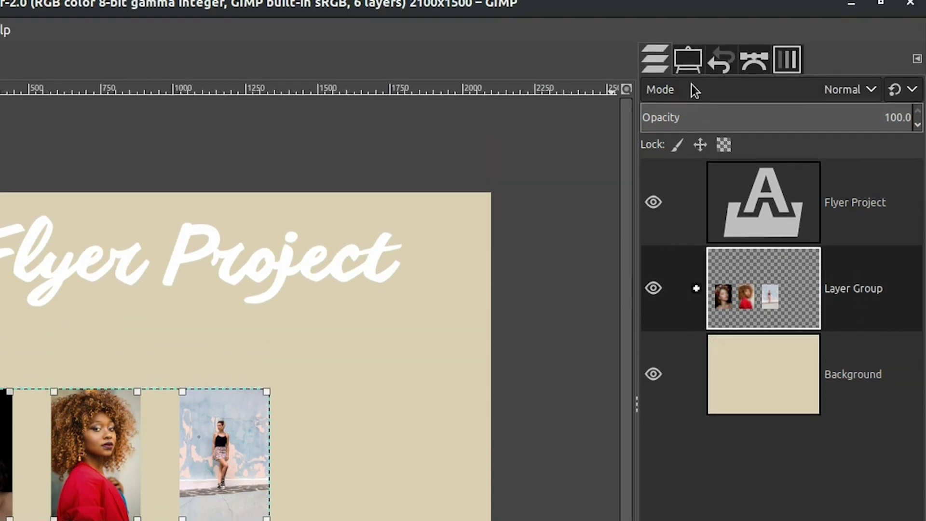
pyautogui.click(690, 77)
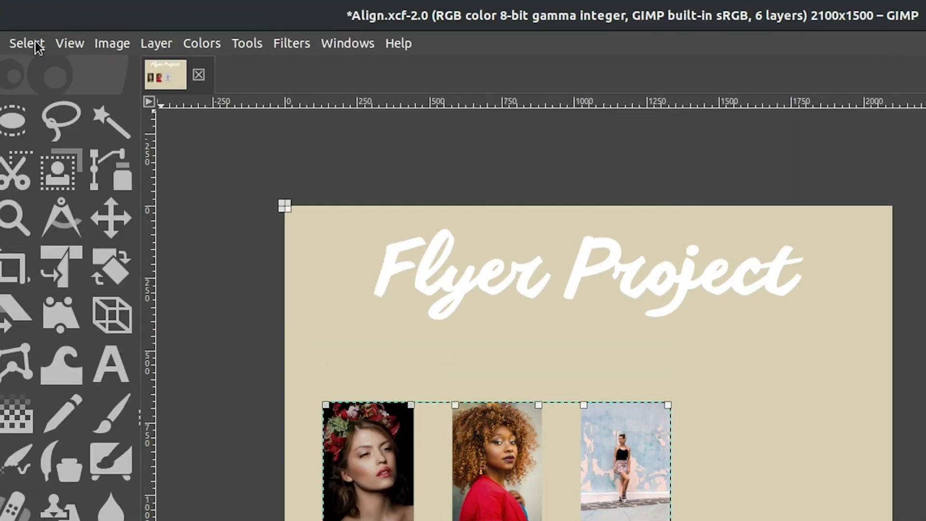
pyautogui.click(89, 43)
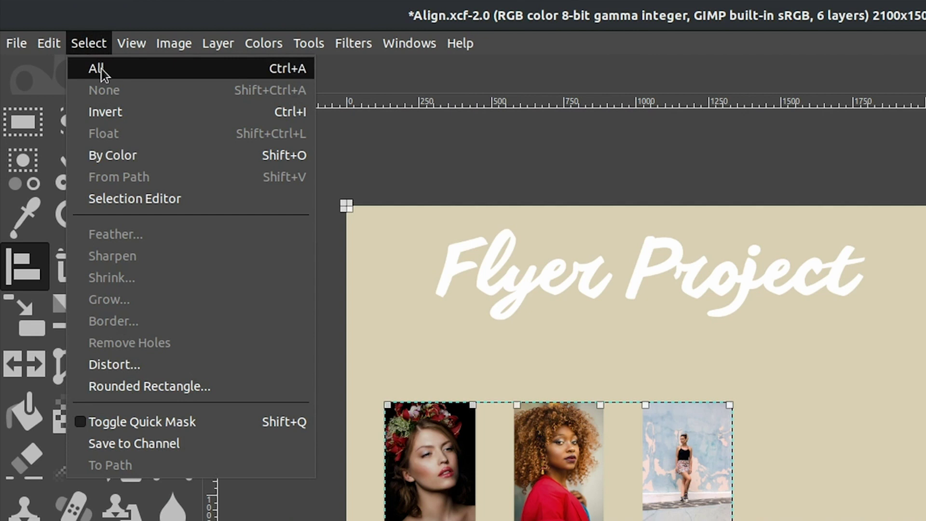
pyautogui.click(101, 68)
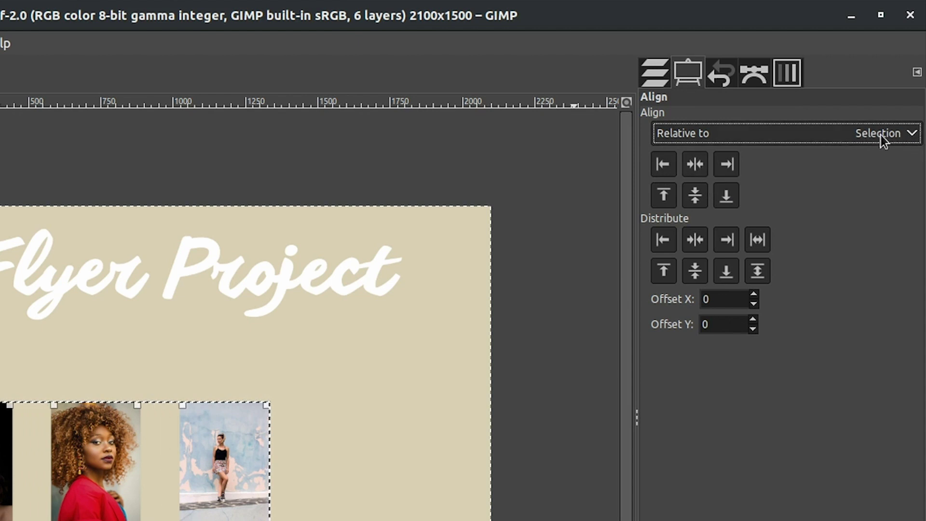
# Try to center the currently picked photos horizontally relative to the selection, and undo the alignment.
pyautogui.click(693, 164)
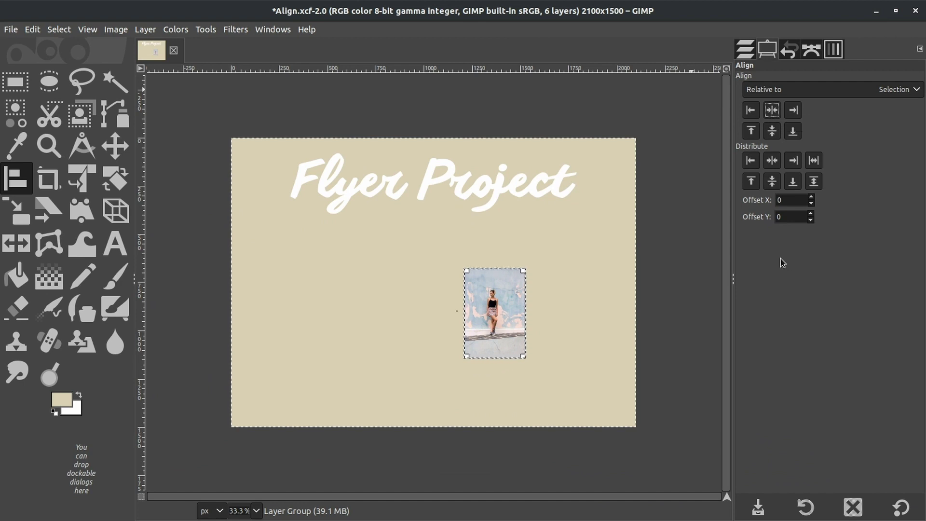
pyautogui.hotkey('ctrl', 'z')
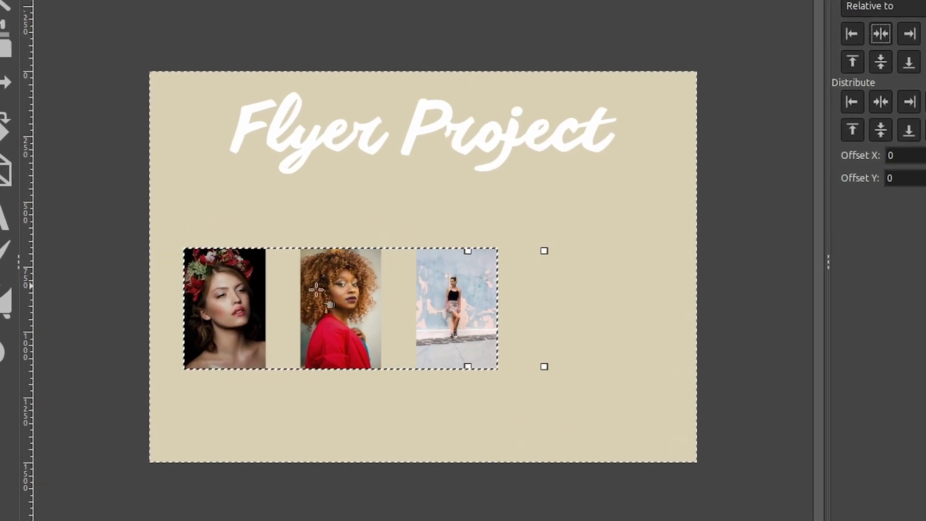
# Pick the photo group with the Align tool, center it horizontally and vertically relative to the selection, and clear the selection.
pyautogui.click(332, 300)
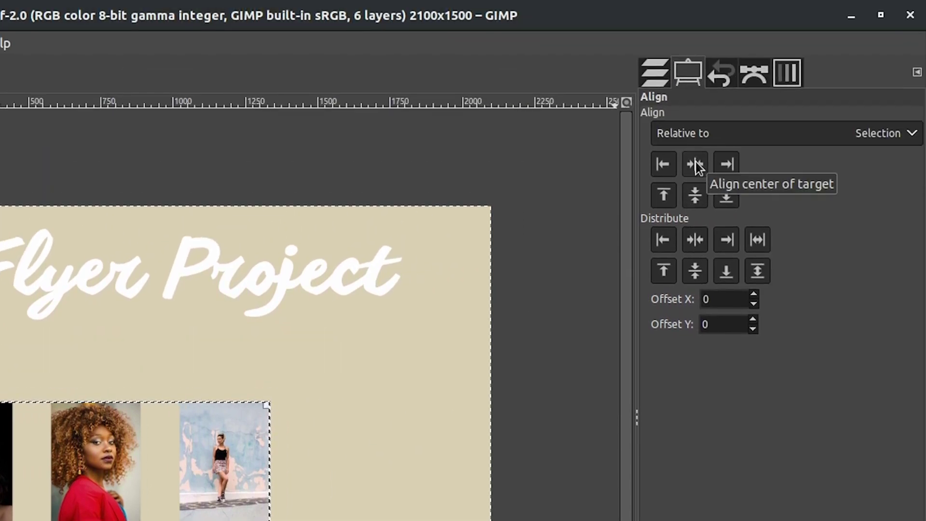
pyautogui.click(695, 162)
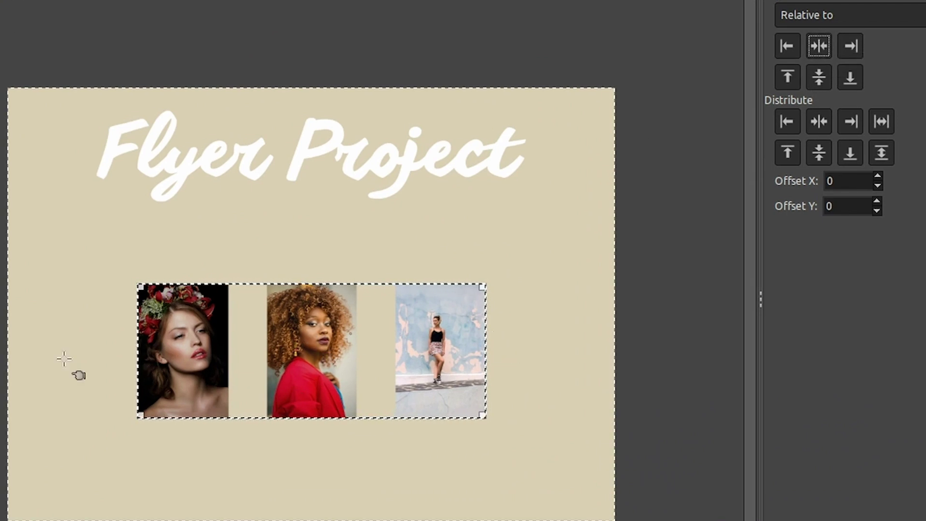
pyautogui.click(824, 77)
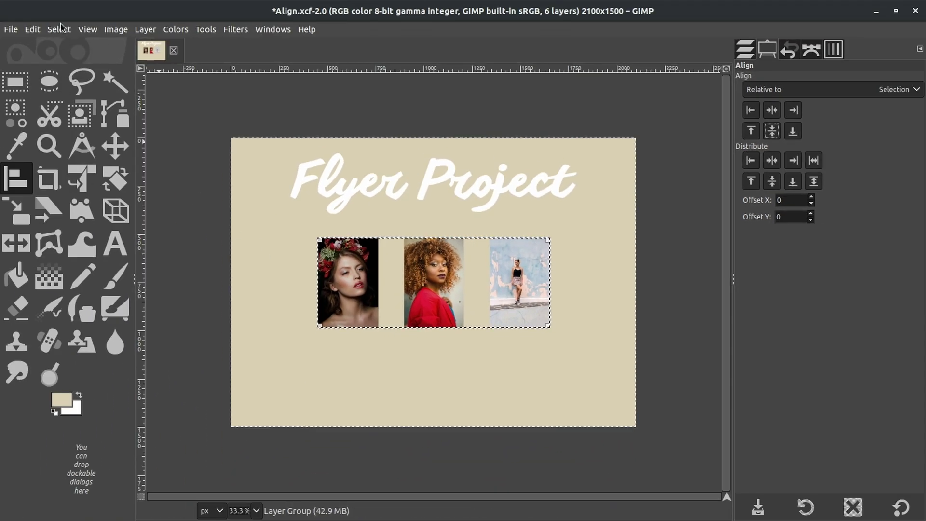
pyautogui.click(59, 29)
pyautogui.click(69, 60)
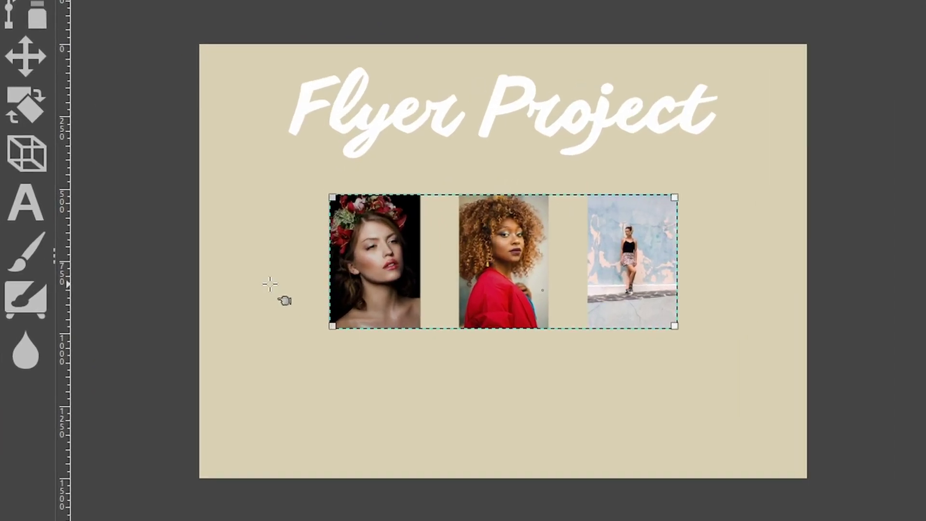
# Draw a fixed text box with the Text tool directly below the Bride photo, nearly as wide as the photo.
pyautogui.click(26, 202)
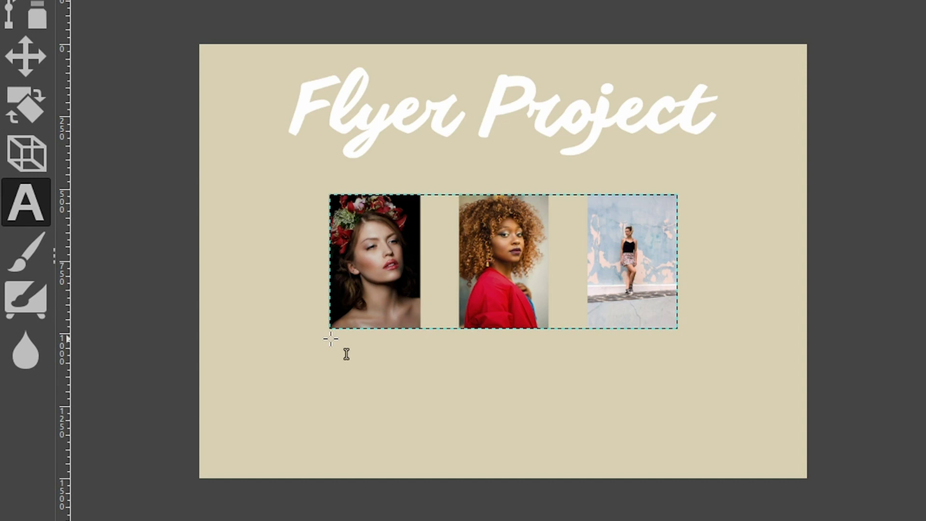
pyautogui.moveTo(331, 339); pyautogui.dragTo(411, 441)
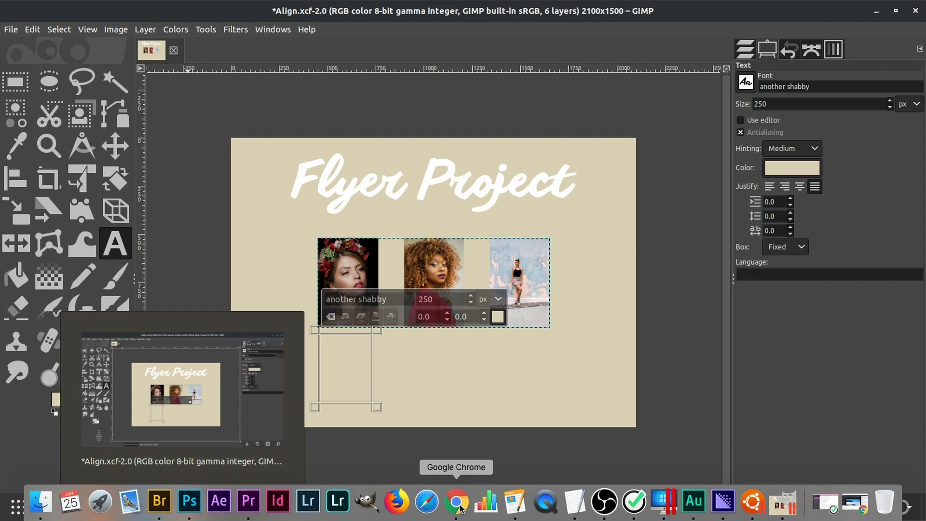
# Switch to Google Chrome, go back from the Lorem Ipsum page to the Google results, and search for "dummy text generator".
pyautogui.click(456, 503)
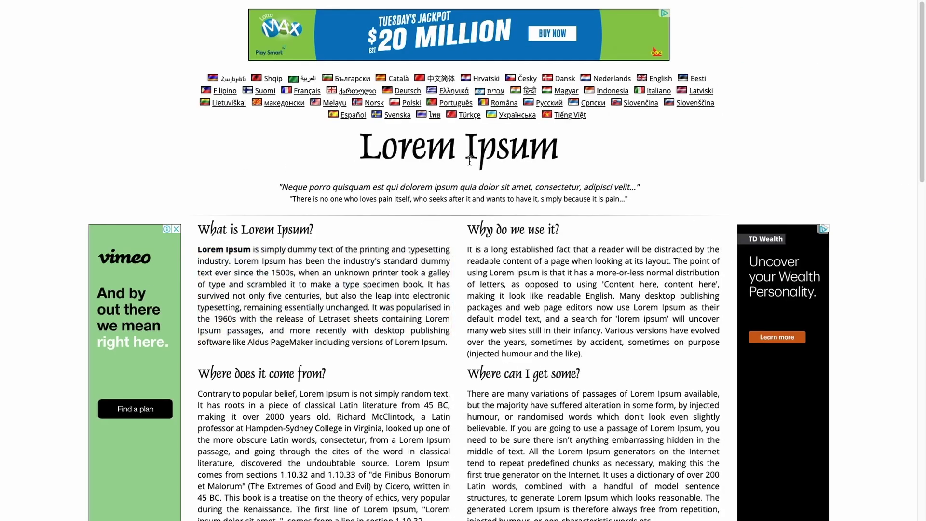
pyautogui.tripleClick(431, 153)
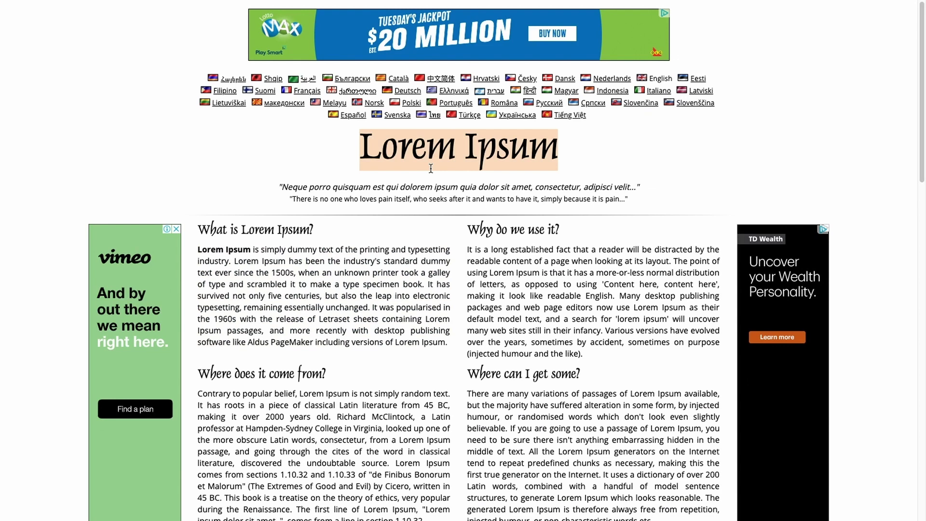
pyautogui.rightClick(102, 107)
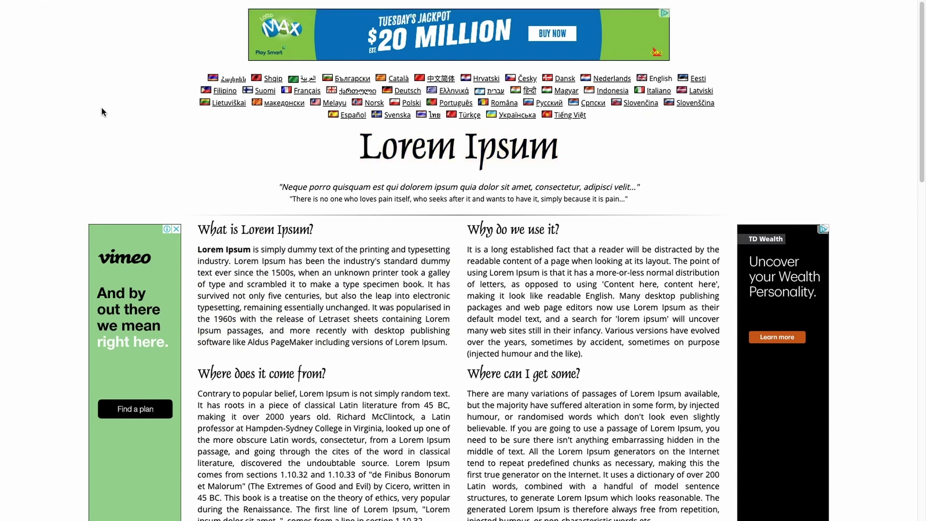
pyautogui.click(129, 114)
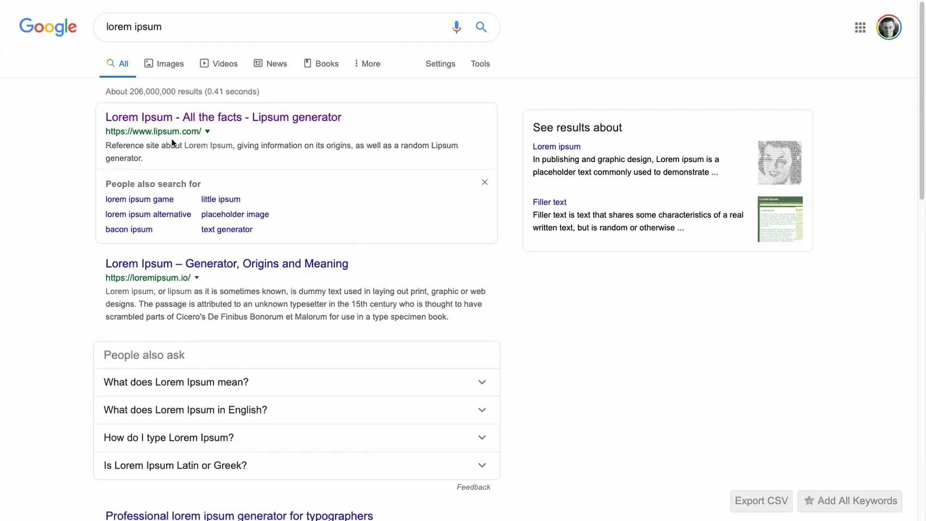
pyautogui.tripleClick(155, 28)
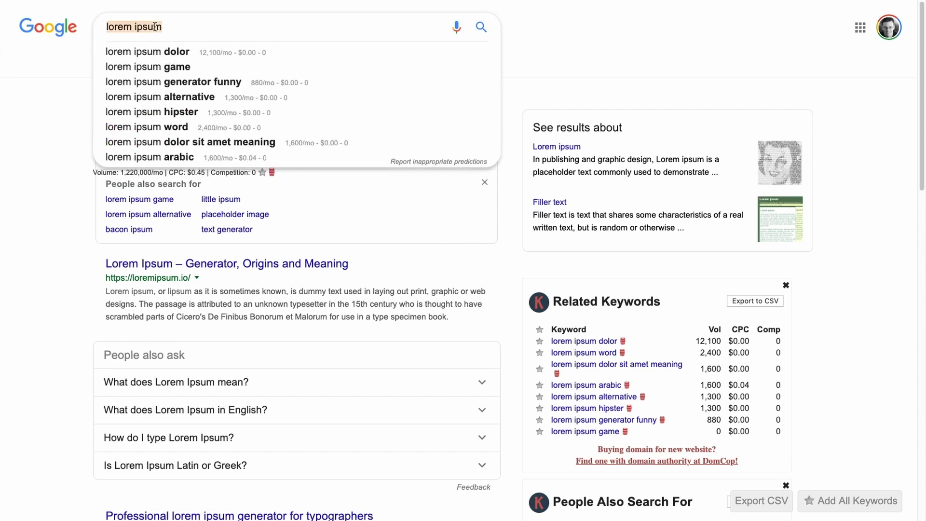
pyautogui.write('dummy text')
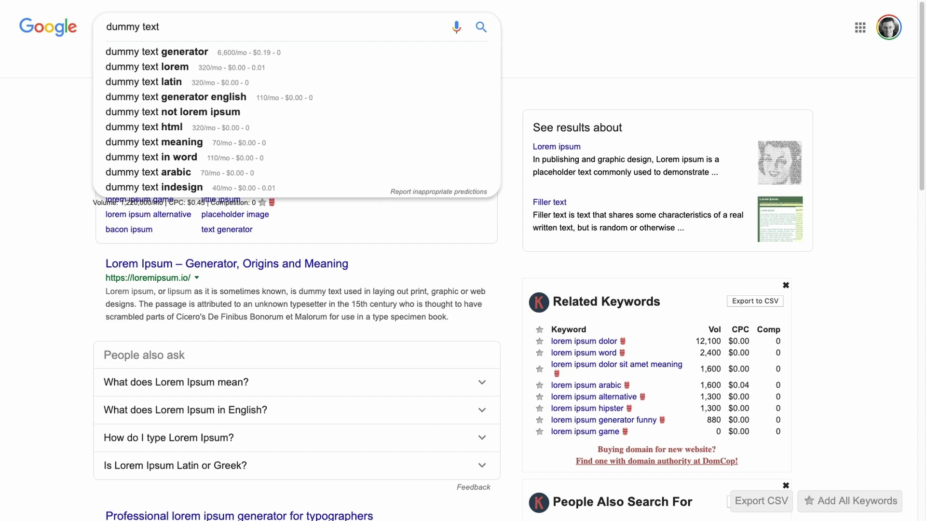
pyautogui.press('Down')
pyautogui.press('Return')
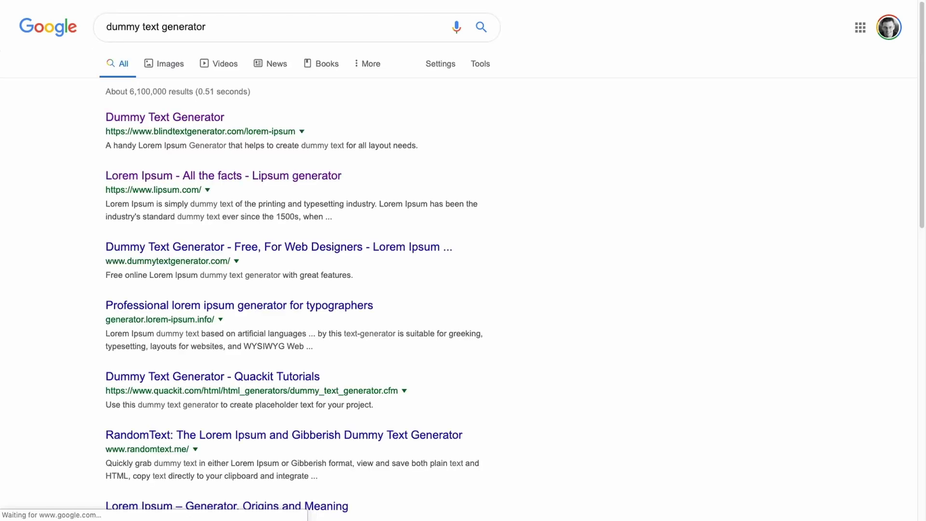
# Look through the search results and open the Dummy Text Generator page on blindtextgenerator.com.
pyautogui.scroll(-4, 226, 402)
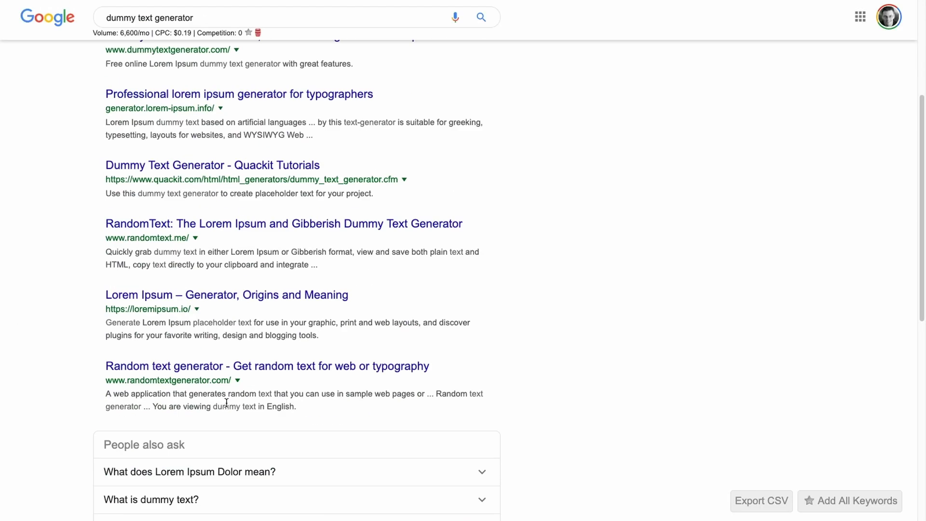
pyautogui.scroll(4, 227, 402)
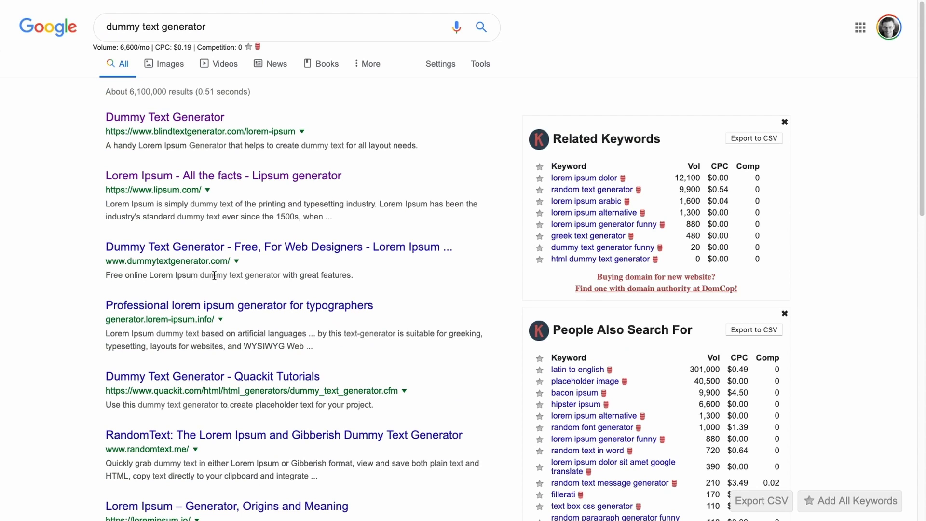
pyautogui.click(201, 121)
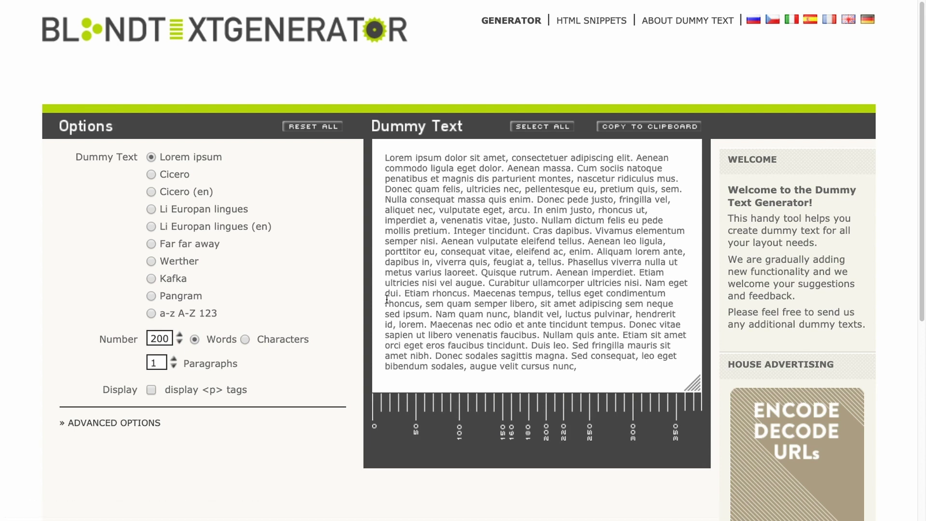
# Select the whole generated Lorem ipsum paragraph and copy it.
pyautogui.moveTo(388, 158); pyautogui.dragTo(593, 370)
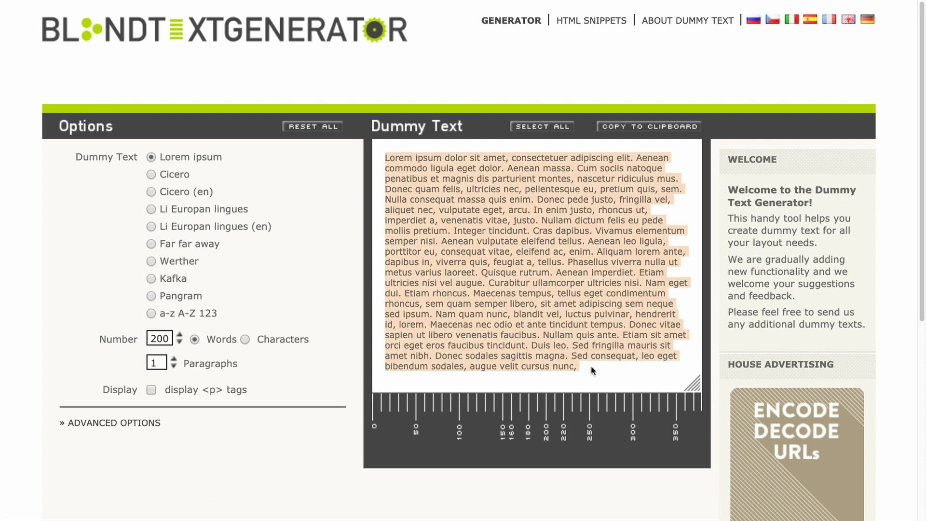
pyautogui.moveTo(386, 157); pyautogui.dragTo(578, 367)
pyautogui.rightClick(514, 257)
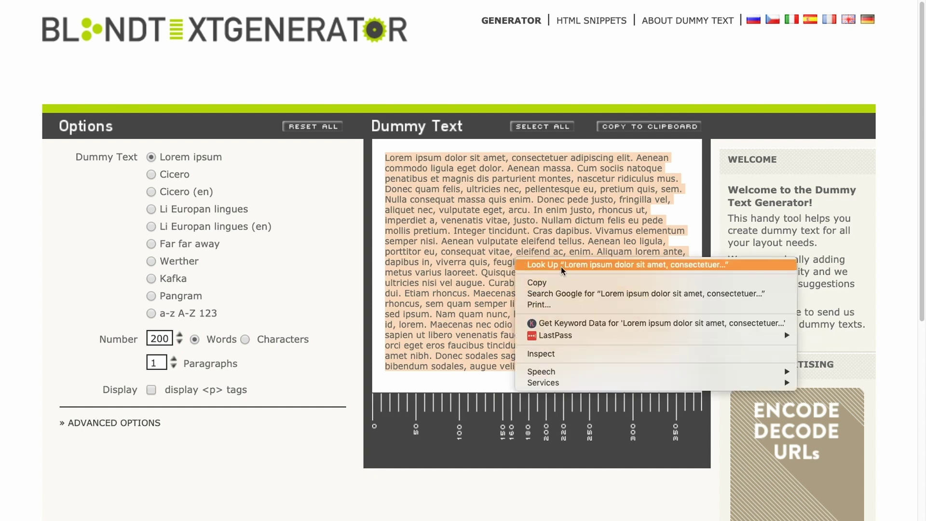
pyautogui.click(565, 282)
# Switch back to GIMP and paste the copied dummy text into the text box below the Bride photo.
pyautogui.moveTo(663, 504)
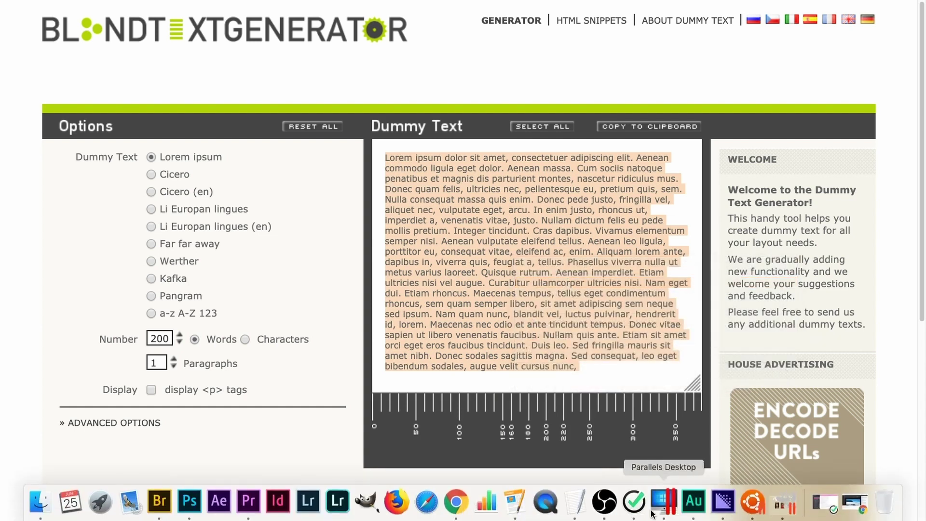
pyautogui.click(783, 504)
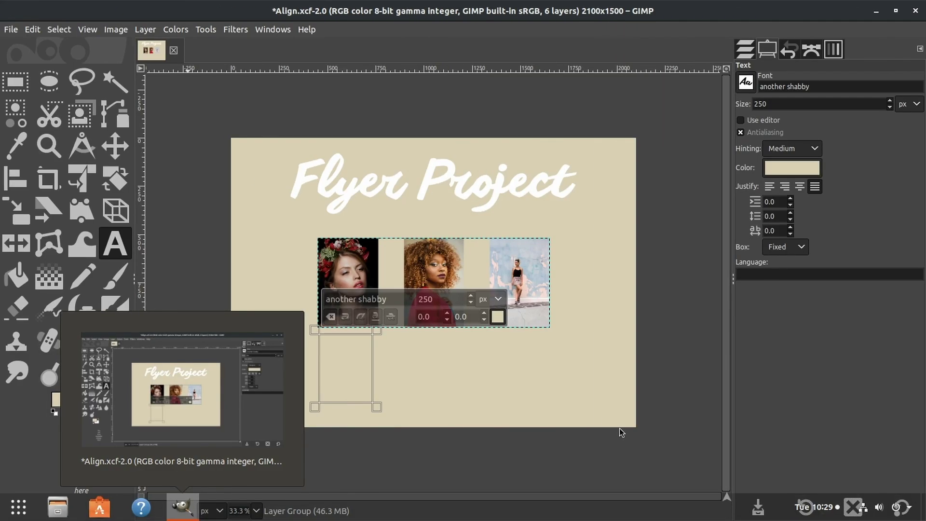
pyautogui.click(344, 351)
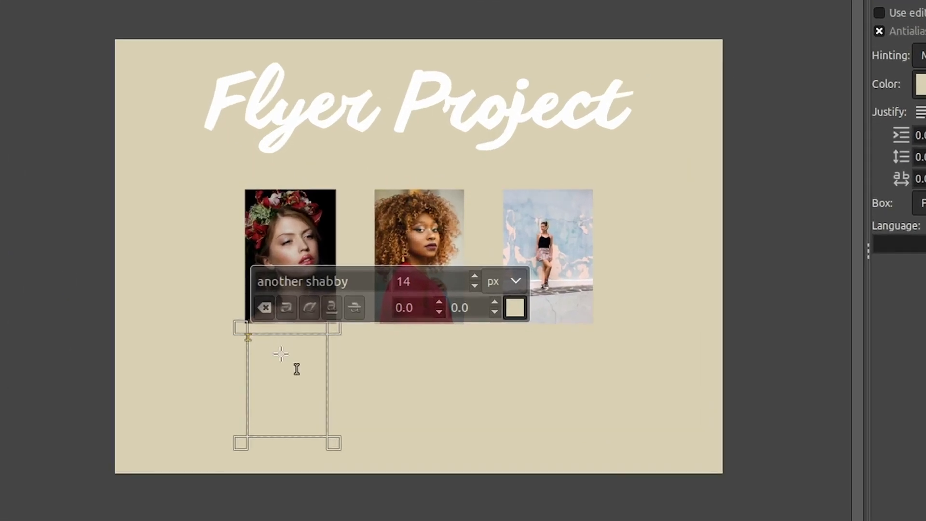
pyautogui.rightClick(291, 367)
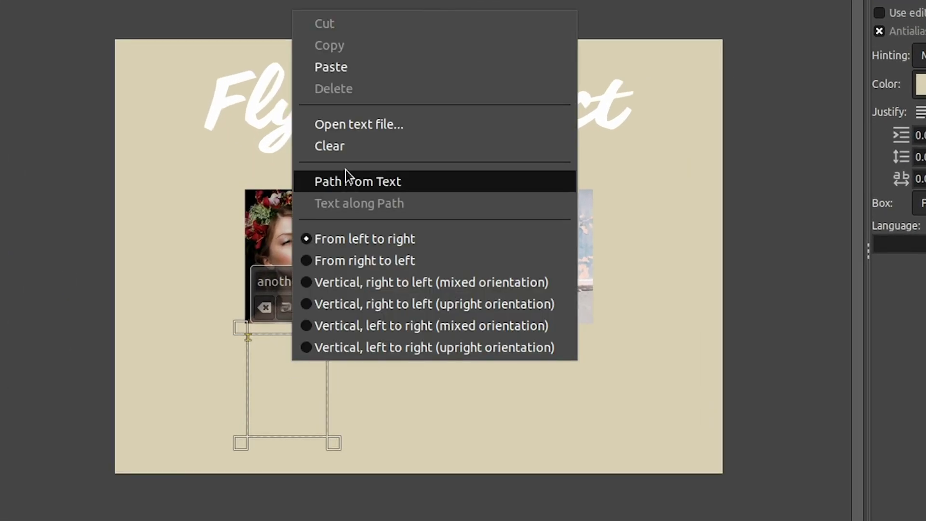
pyautogui.click(345, 67)
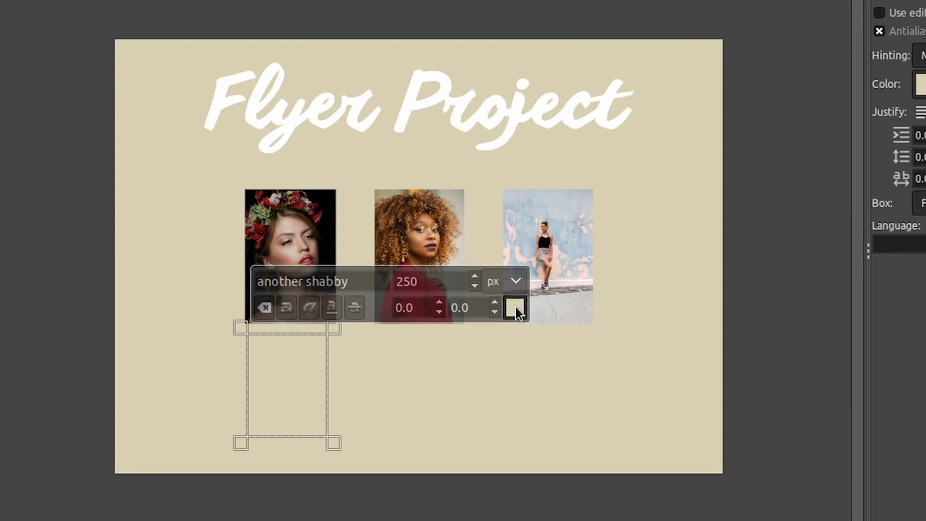
# Paste the copied dummy text into the text box below the first photo with black as its text color.
pyautogui.click(295, 400)
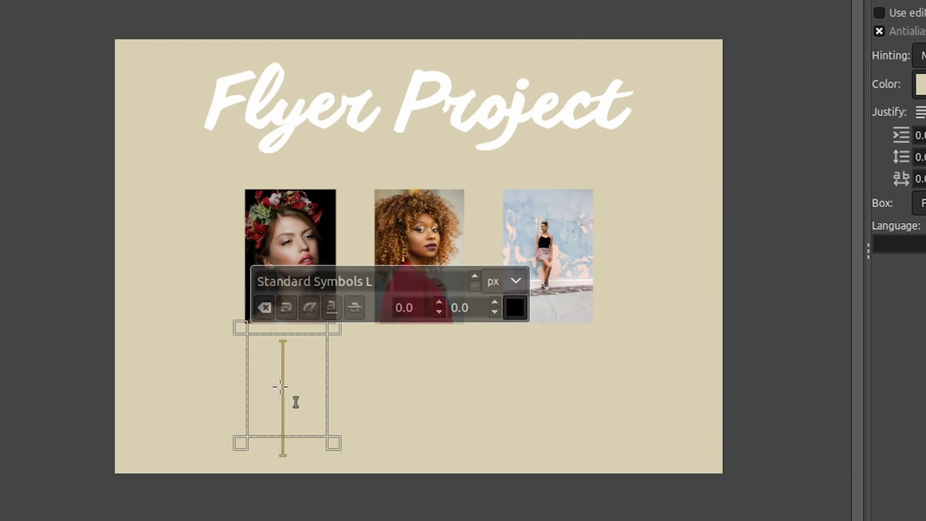
pyautogui.hotkey('ctrl', 'v')
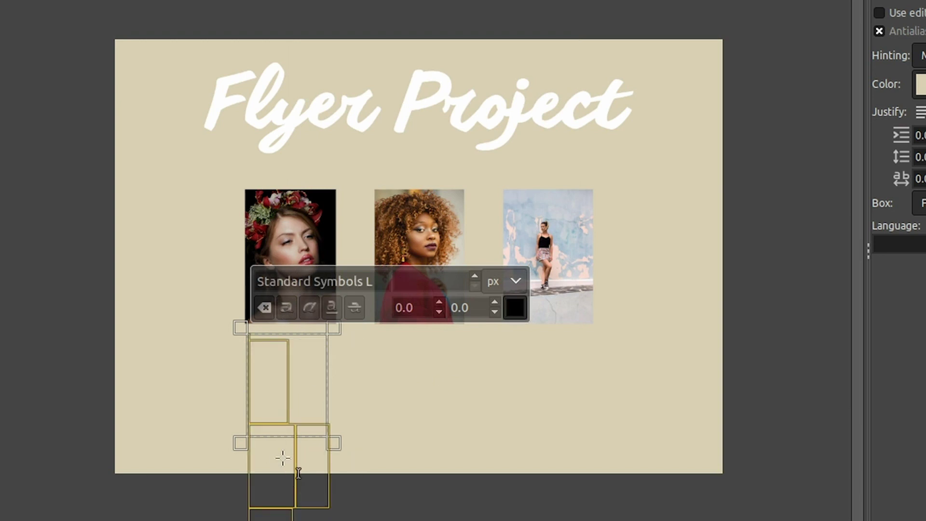
pyautogui.click(512, 309)
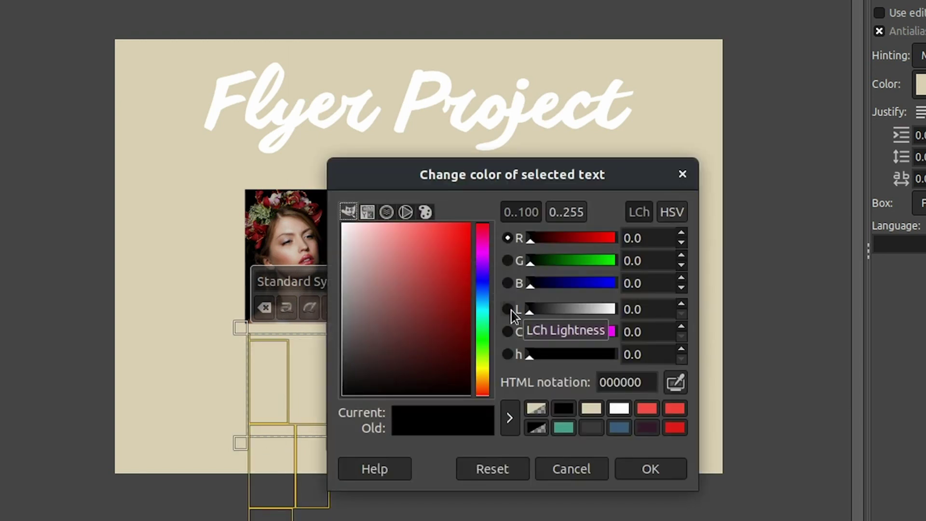
pyautogui.click(649, 467)
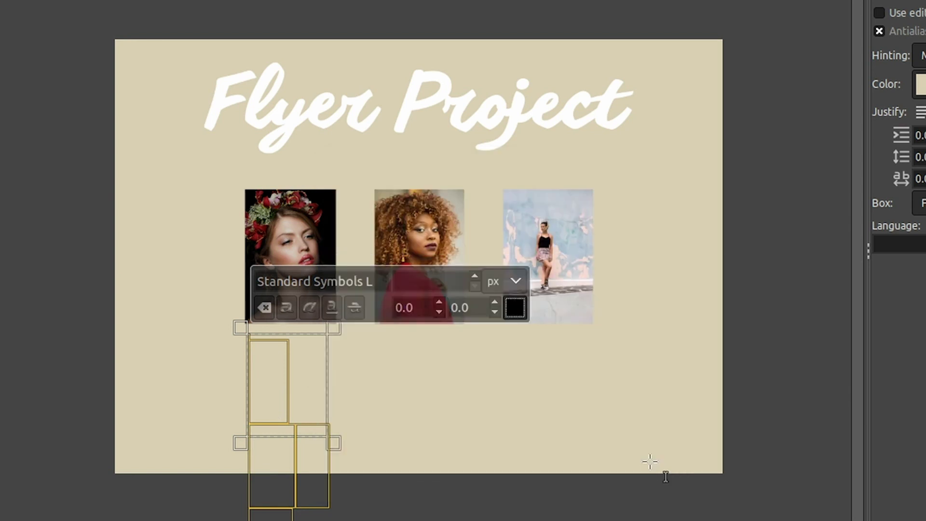
# Set the pasted dummy text to the Raleway font at a size of 14 px.
pyautogui.write('14')
pyautogui.press('Return')
pyautogui.tripleClick(312, 282)
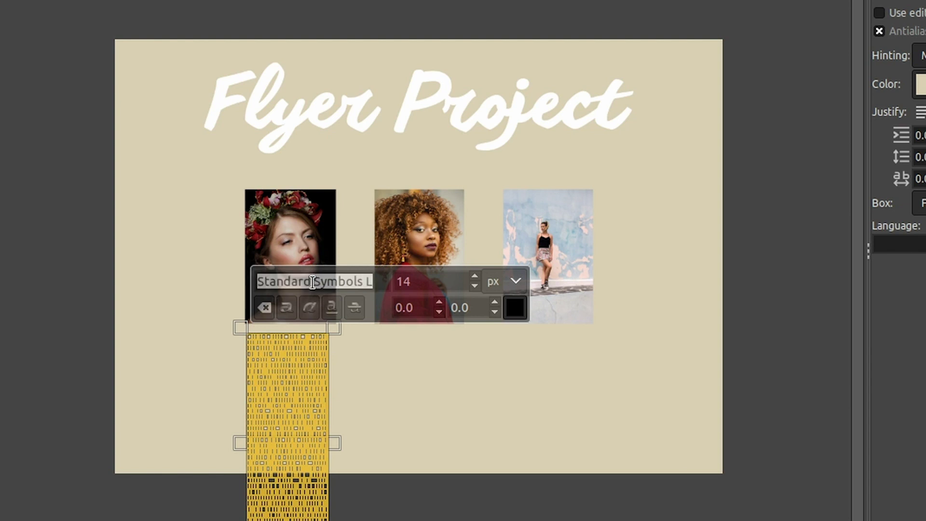
pyautogui.write('d')
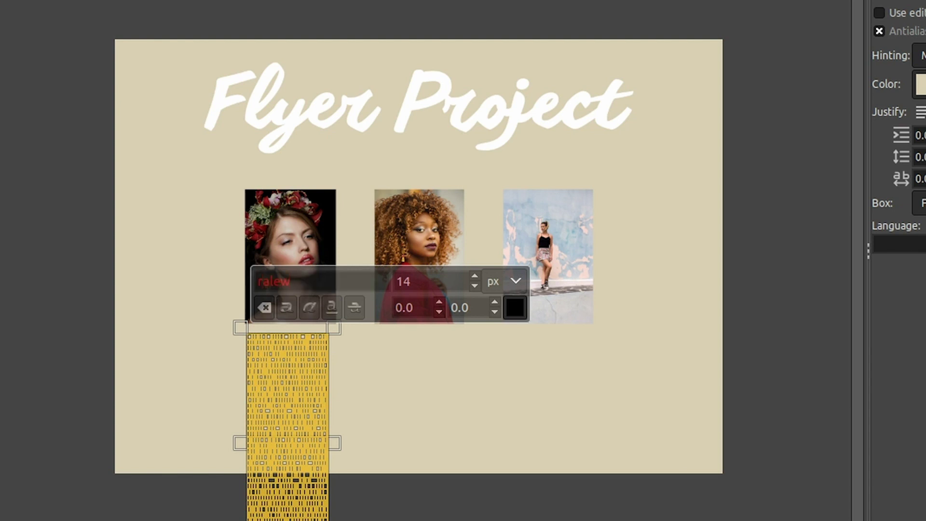
pyautogui.write('alew')
pyautogui.press('Return')
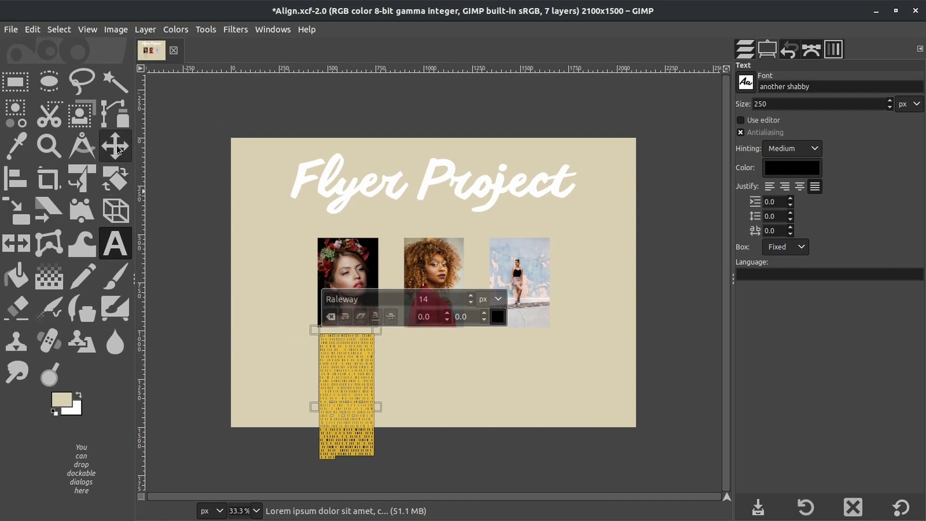
pyautogui.click(116, 146)
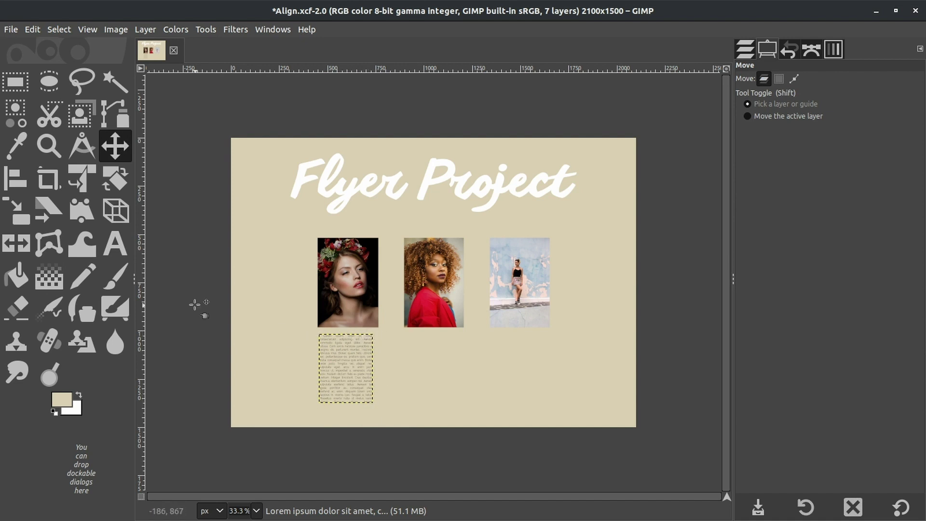
pyautogui.click(115, 243)
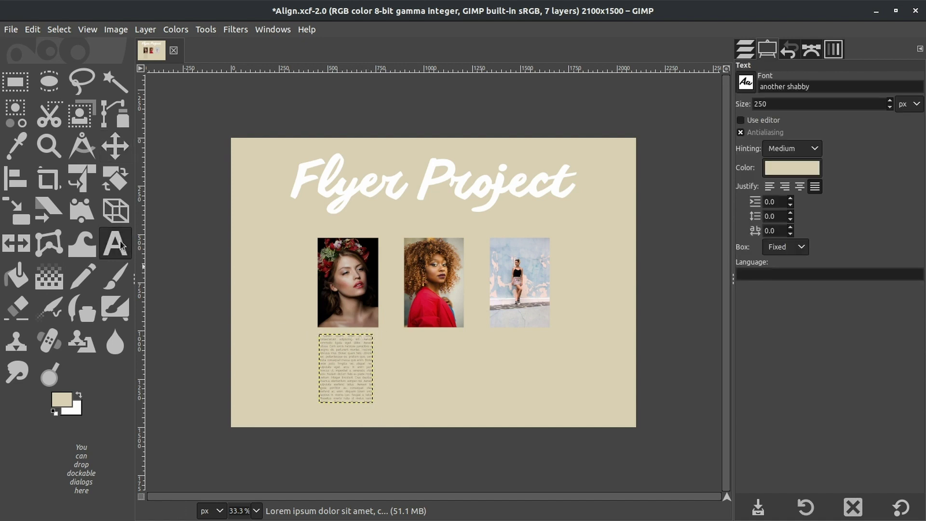
pyautogui.click(343, 366)
pyautogui.hotkey('ctrl', 'a')
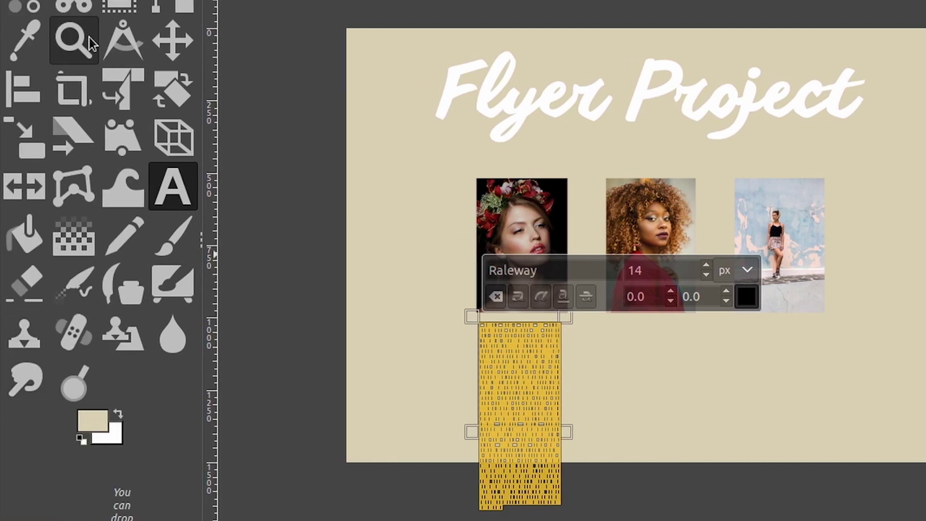
# Widen the dummy text box on both sides so its edges line up with the first photo.
pyautogui.click(89, 37)
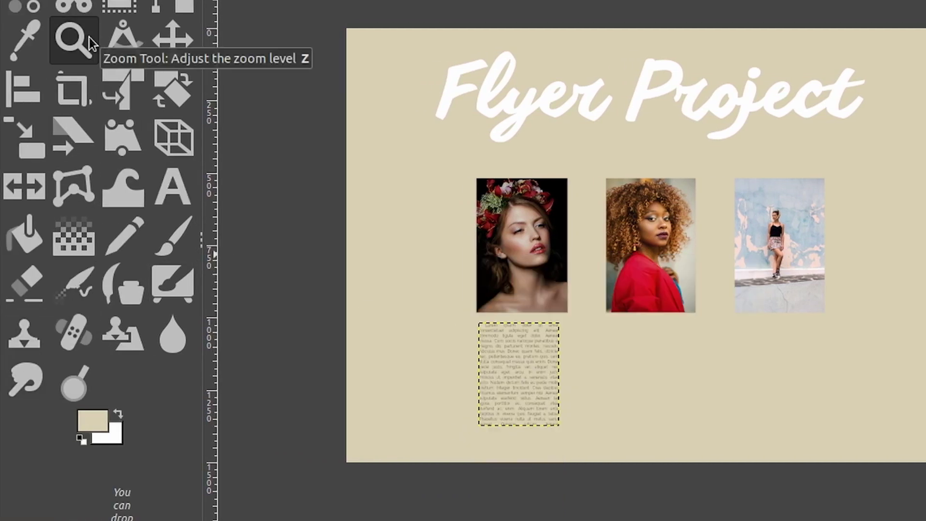
pyautogui.moveTo(436, 162); pyautogui.dragTo(584, 439)
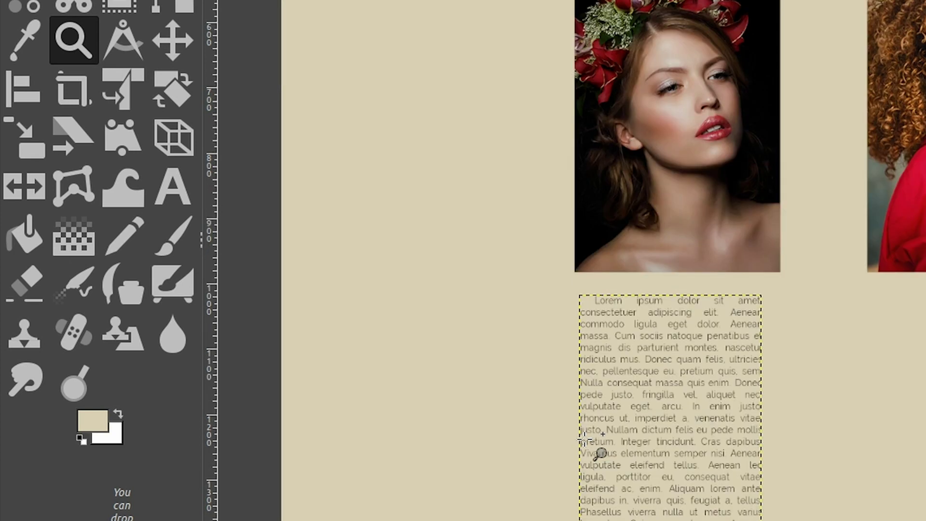
pyautogui.click(174, 187)
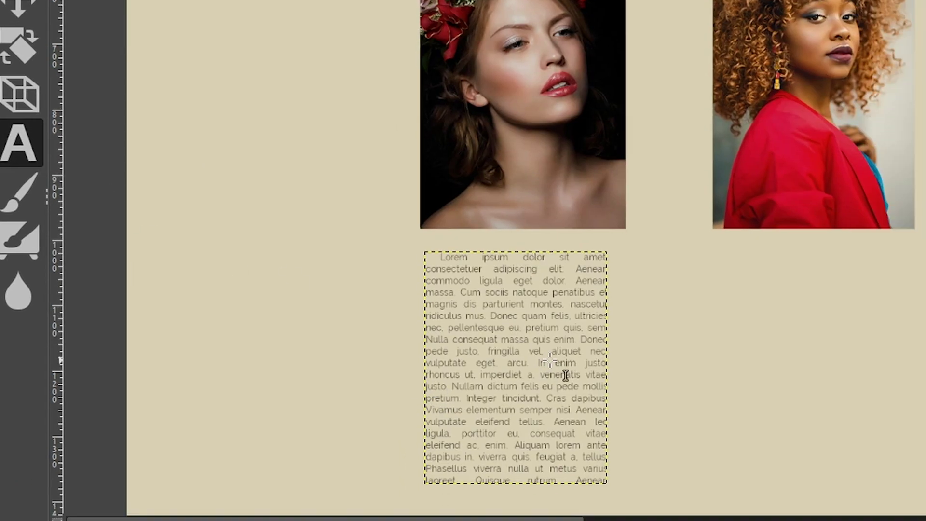
pyautogui.click(710, 406)
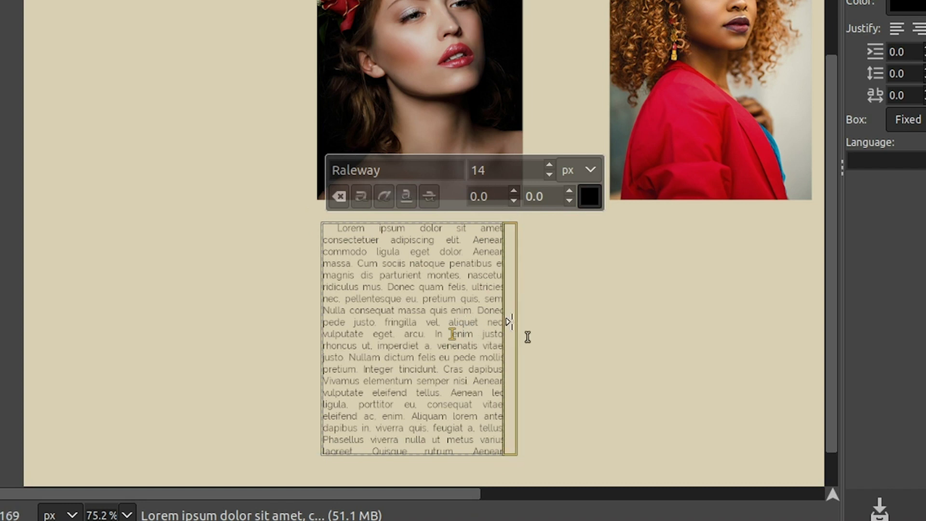
pyautogui.moveTo(526, 336); pyautogui.dragTo(546, 340)
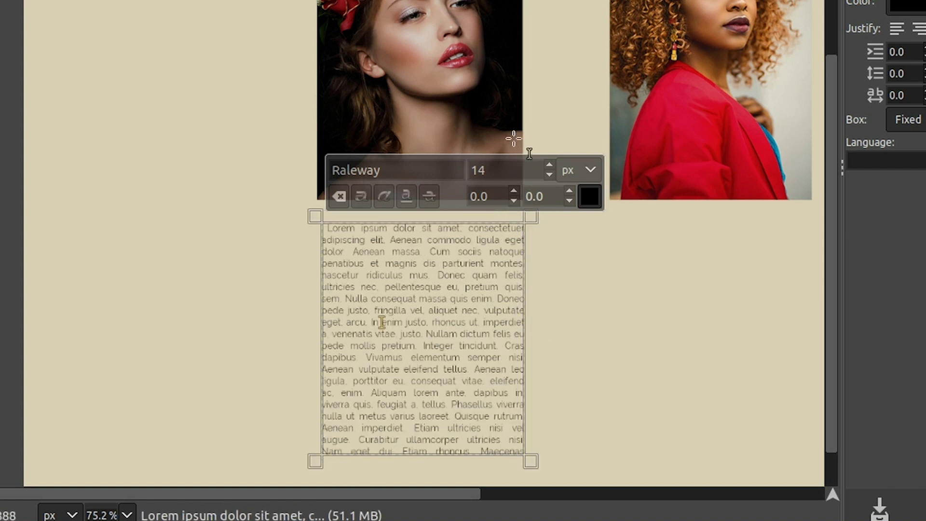
pyautogui.moveTo(320, 317); pyautogui.dragTo(315, 317)
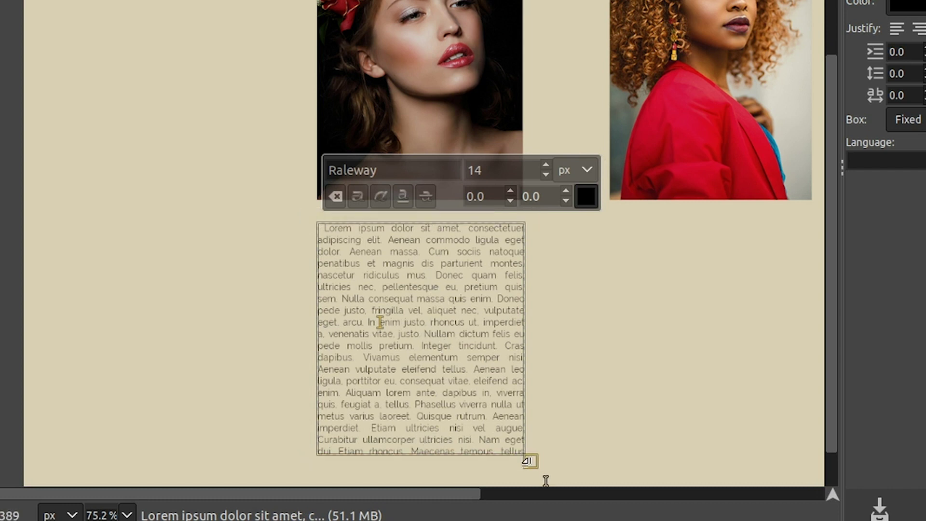
pyautogui.moveTo(545, 479)
pyautogui.mouseDown()
pyautogui.moveTo(619, 492)
pyautogui.moveTo(550, 482)
pyautogui.mouseUp()
pyautogui.moveTo(430, 497); pyautogui.dragTo(578, 508)
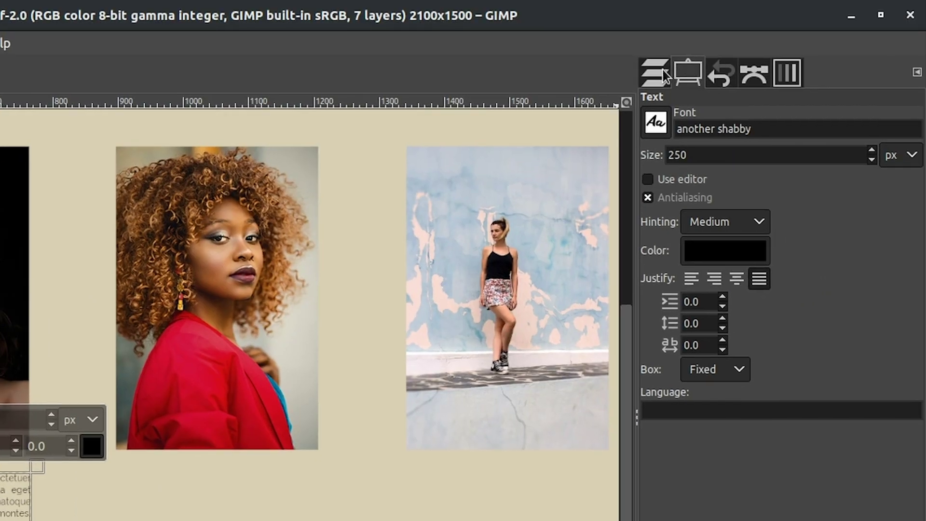
# Move the Lorem ipsum text layer out of the Layer Group to just above it, and collapse the group.
pyautogui.click(658, 72)
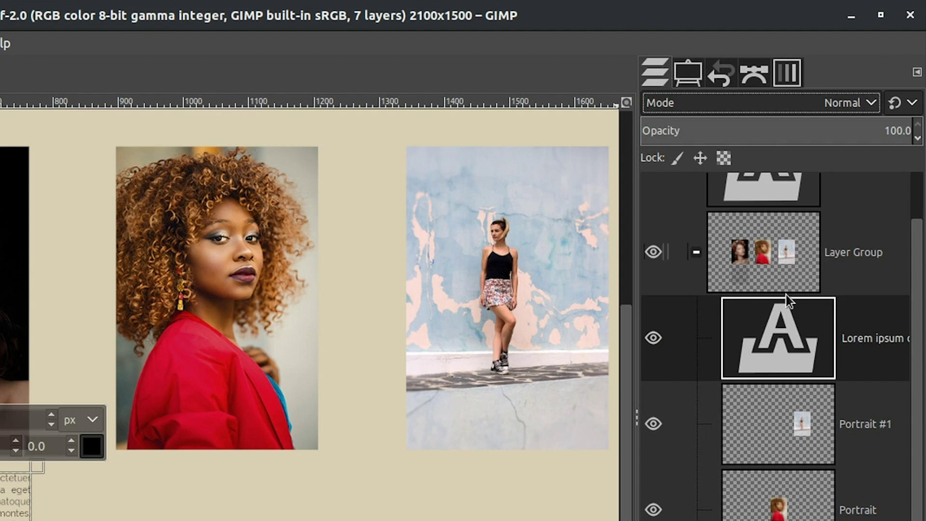
pyautogui.click(658, 254)
pyautogui.click(653, 251)
pyautogui.click(770, 322)
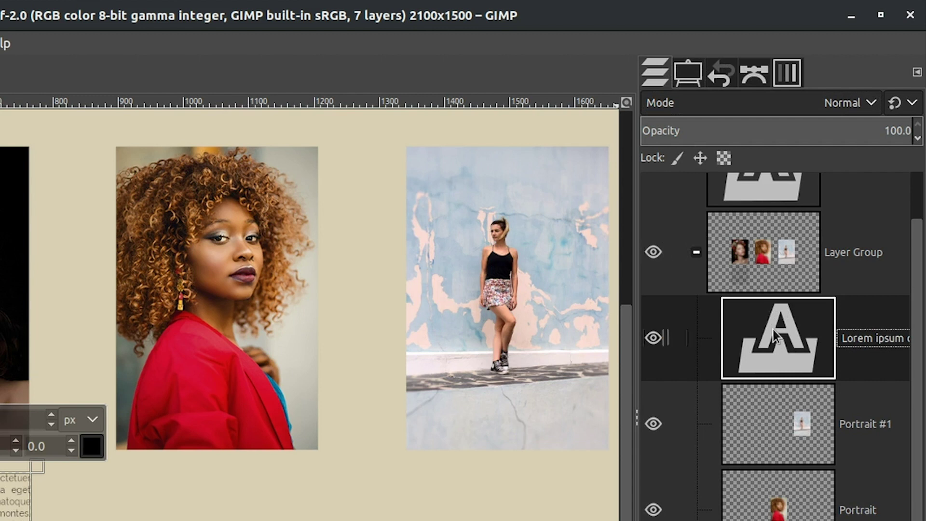
pyautogui.moveTo(774, 333); pyautogui.dragTo(782, 214)
pyautogui.click(696, 387)
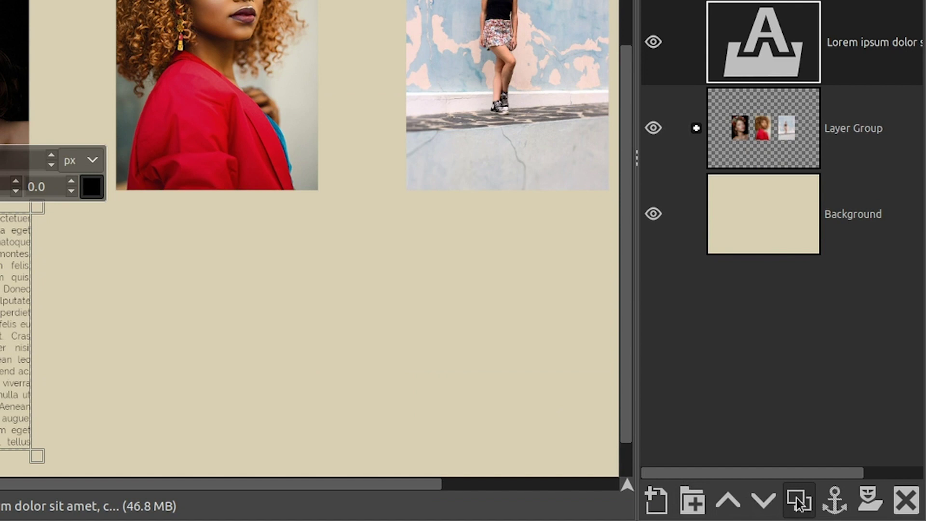
# Duplicate the Lorem ipsum text layer twice and check the copies by toggling their visibility.
pyautogui.click(796, 495)
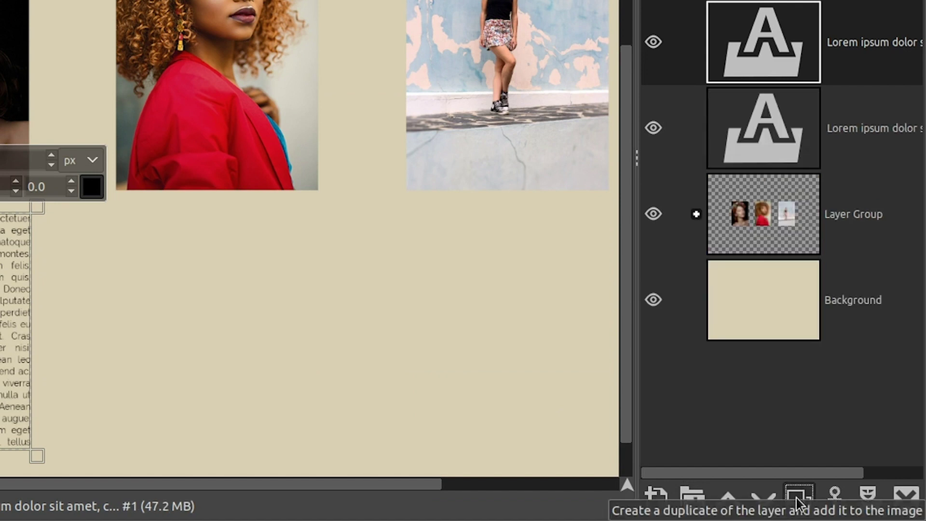
pyautogui.click(797, 496)
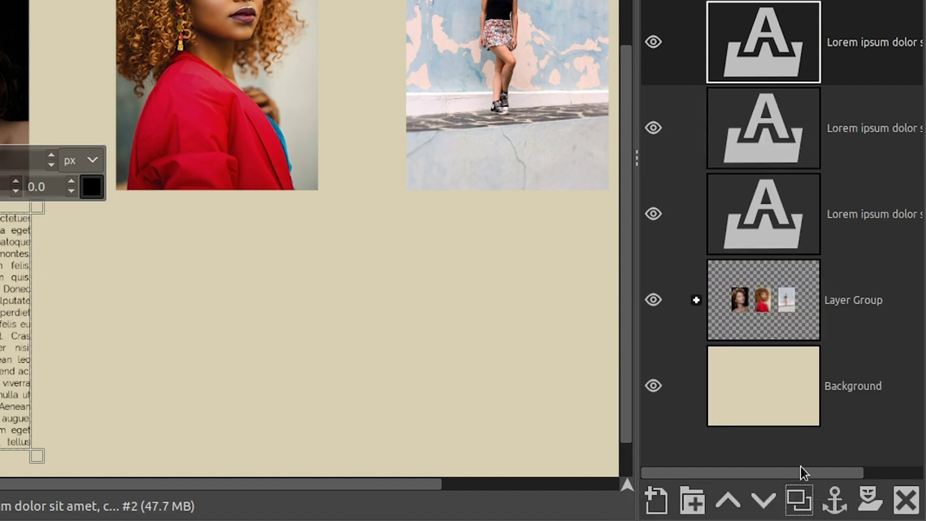
pyautogui.click(653, 42)
pyautogui.click(653, 124)
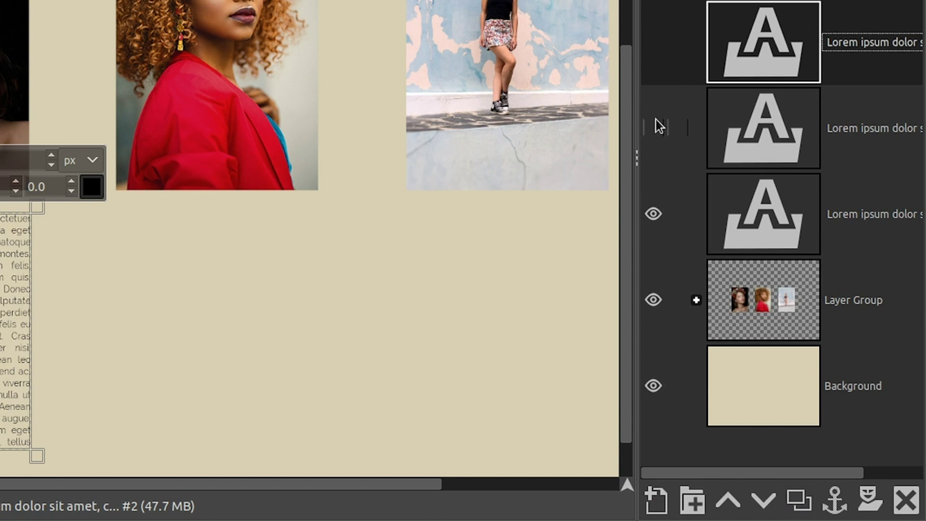
pyautogui.click(653, 128)
pyautogui.click(653, 47)
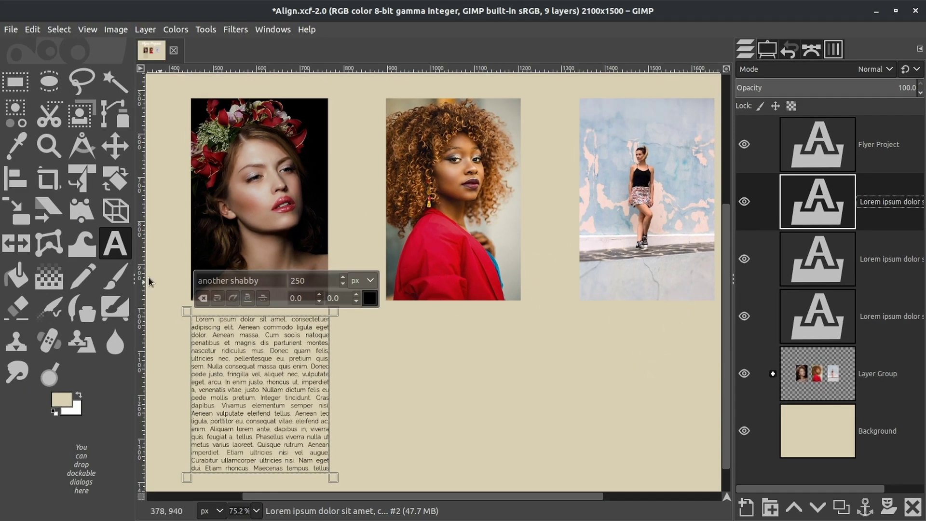
# Move the uppermost Lorem ipsum text copy directly below the middle photo using the Move tool with Pick a layer or guide.
pyautogui.click(117, 153)
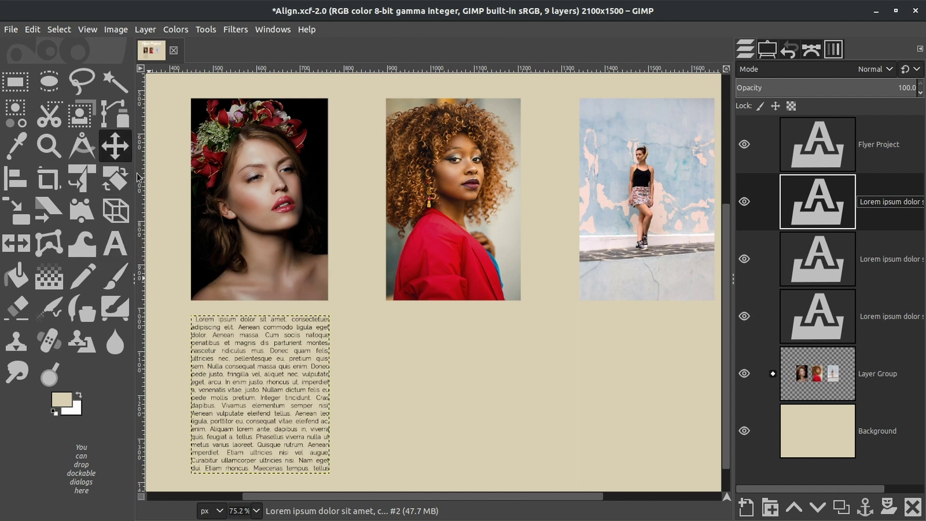
pyautogui.click(767, 50)
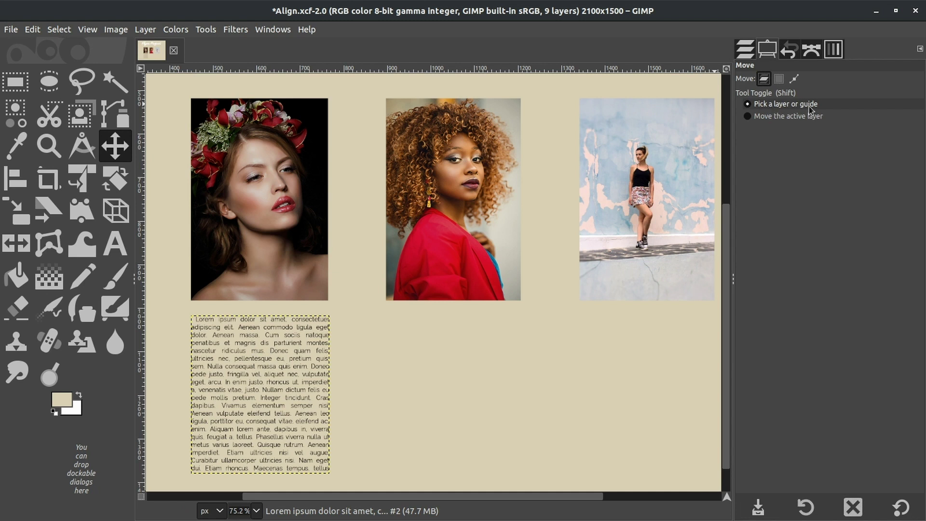
pyautogui.click(745, 49)
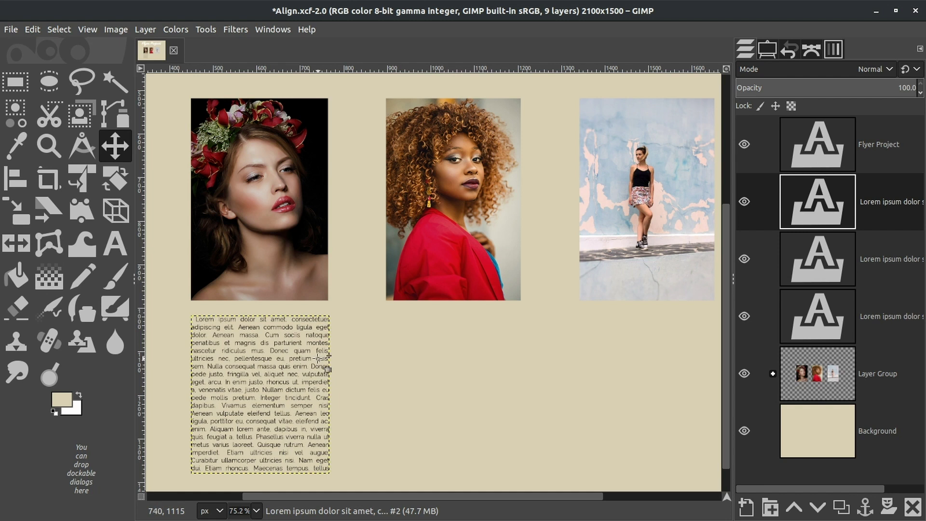
pyautogui.moveTo(328, 369); pyautogui.dragTo(523, 370)
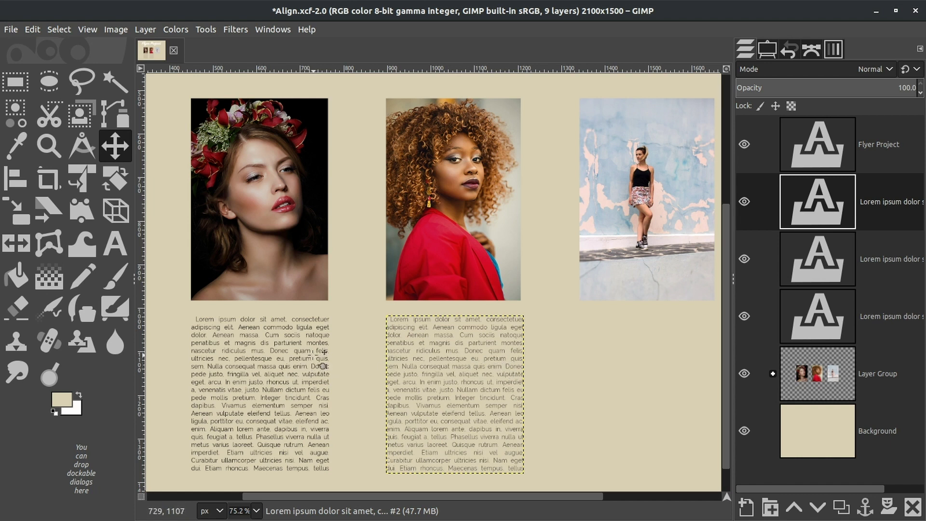
# Try to move another text copy from below the first photo to below the third photo, and undo the move.
pyautogui.moveTo(313, 355); pyautogui.dragTo(577, 373)
pyautogui.click(578, 374)
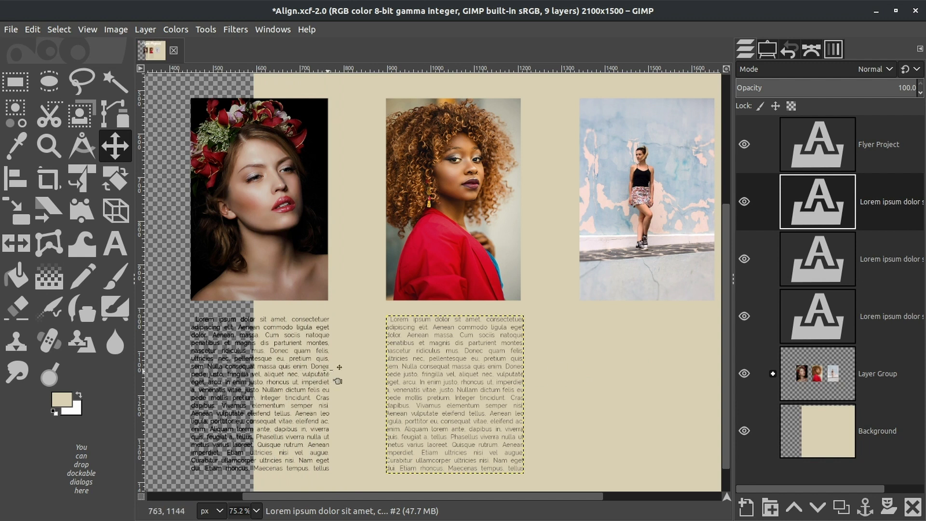
pyautogui.hotkey('ctrl', 'z')
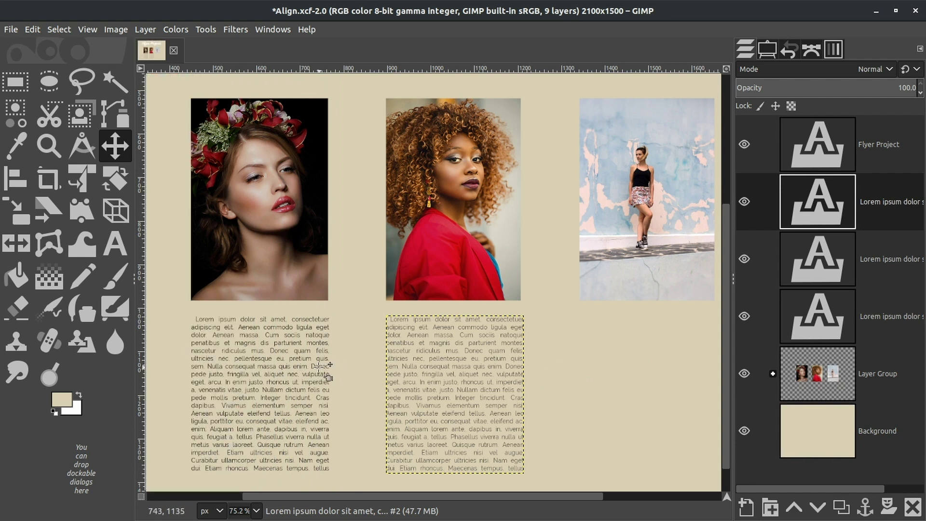
# Select the second Lorem ipsum text copy's layer and move its text below the third photo.
pyautogui.click(767, 50)
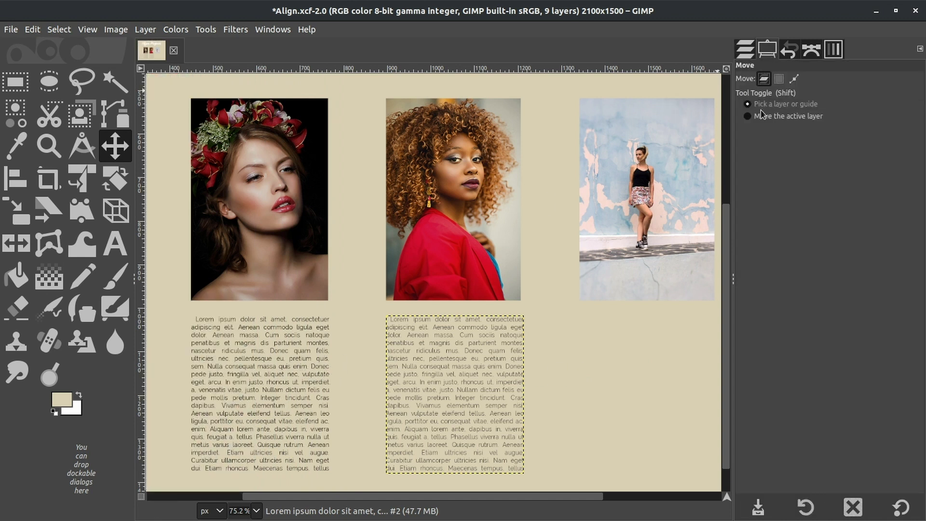
pyautogui.click(747, 52)
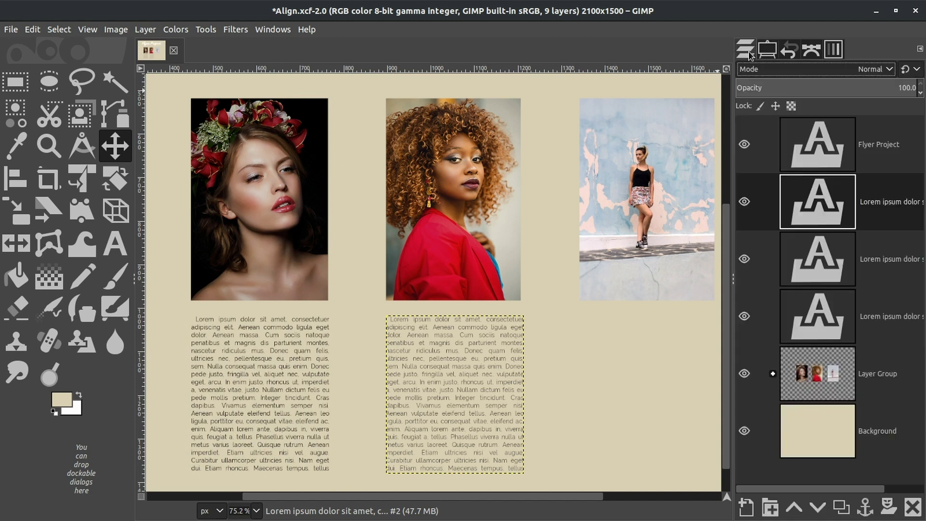
pyautogui.click(810, 261)
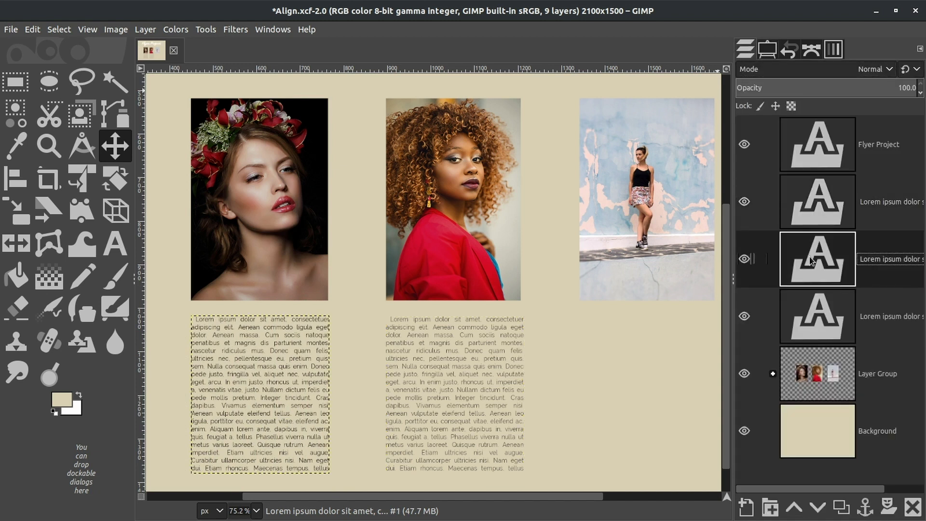
pyautogui.moveTo(264, 384); pyautogui.dragTo(653, 387)
# Align the top edges of the three Lorem ipsum text blocks relative to the first item, the block below the first photo.
pyautogui.click(16, 178)
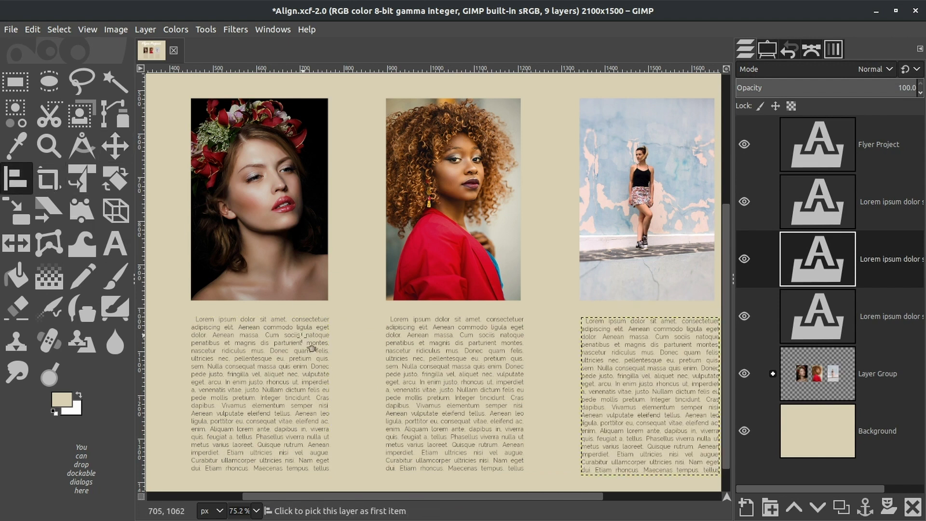
pyautogui.click(300, 351)
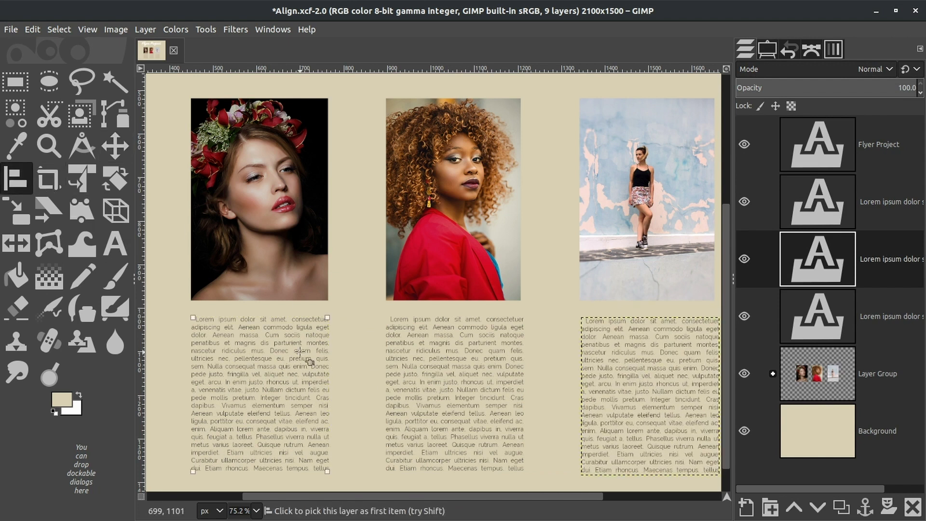
pyautogui.keyDown('shift'); pyautogui.click(420, 358); pyautogui.keyUp('shift')
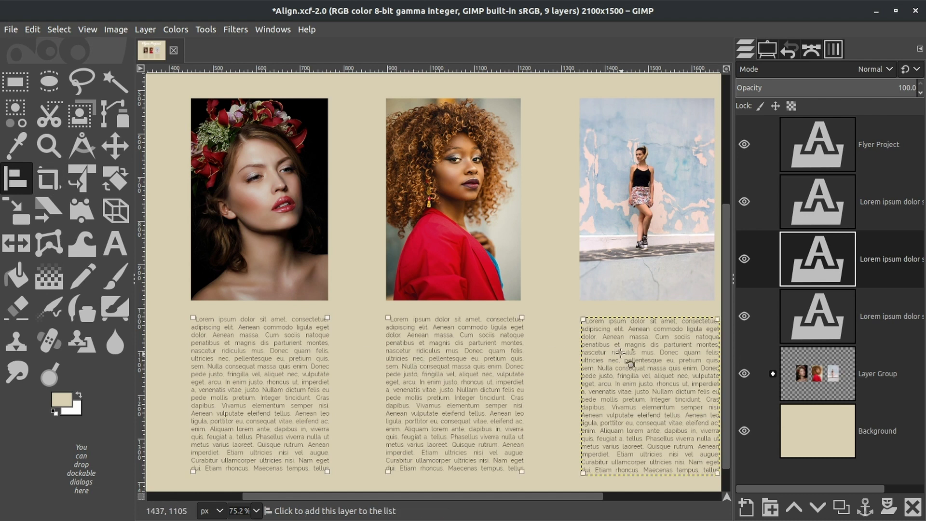
pyautogui.click(768, 50)
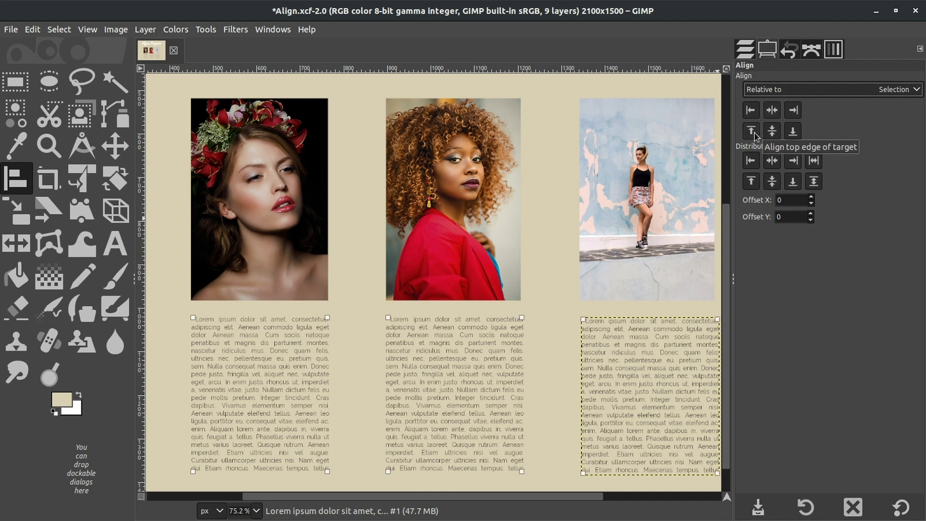
pyautogui.click(783, 90)
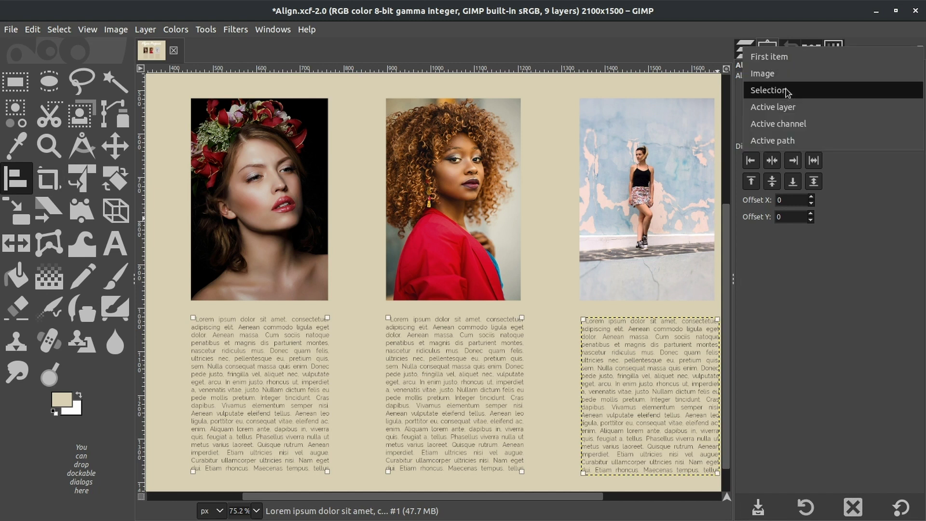
pyautogui.click(769, 57)
pyautogui.click(753, 132)
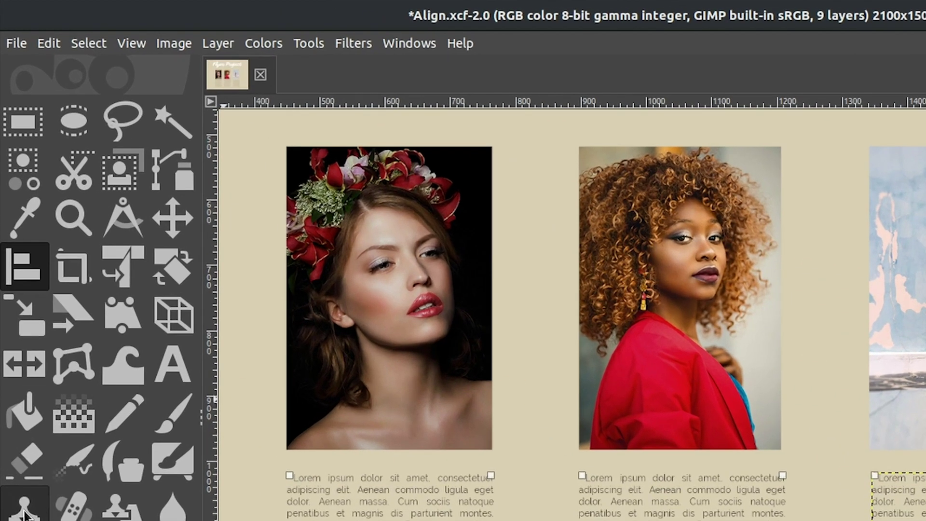
# Fit the whole image in the window to review the flyer layout, and activate the Move tool.
pyautogui.click(135, 42)
pyautogui.moveTo(172, 114)
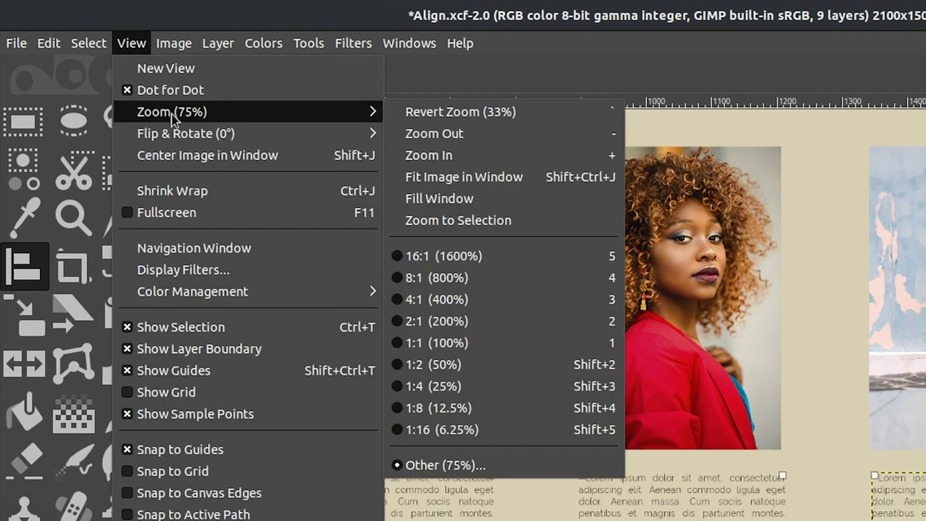
pyautogui.click(470, 178)
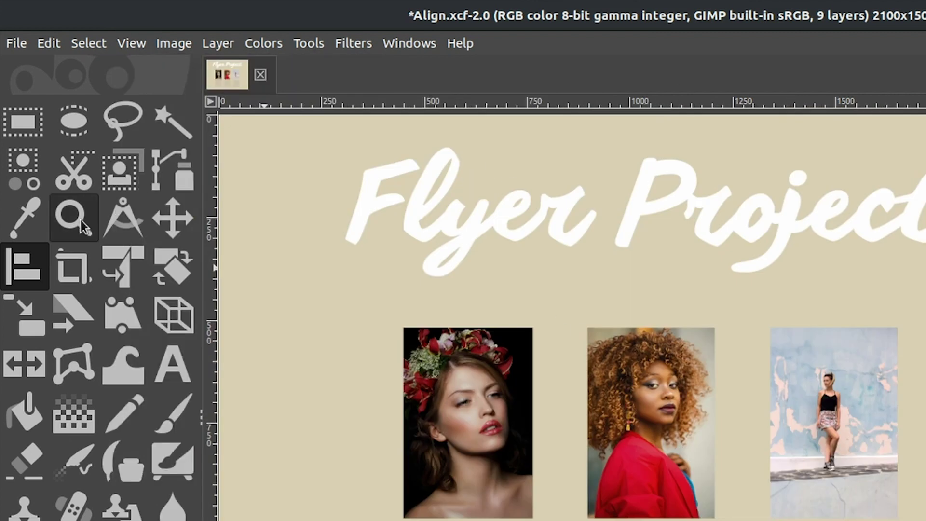
pyautogui.click(172, 217)
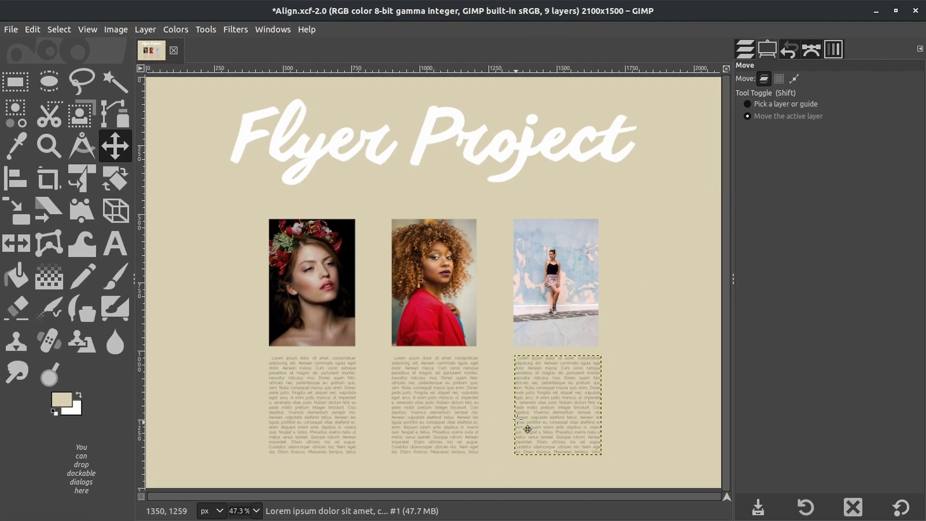
pyautogui.moveTo(510, 518)
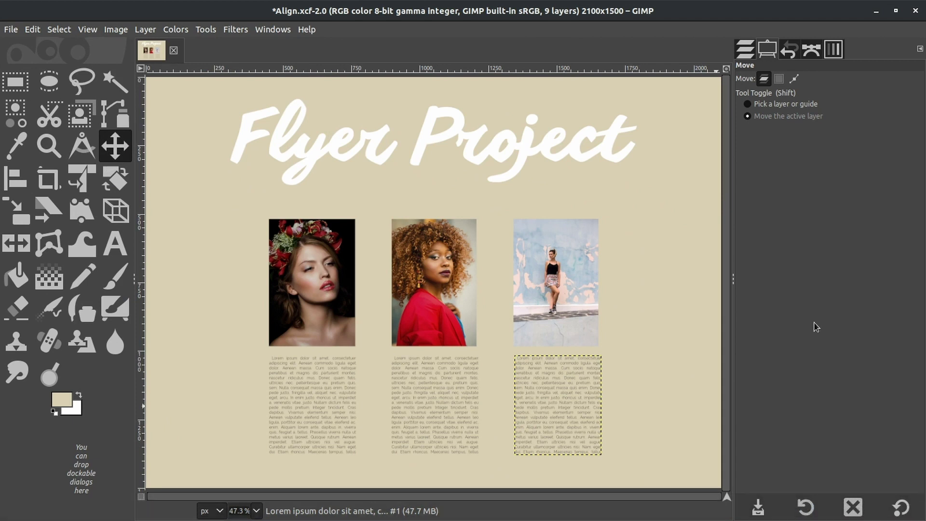